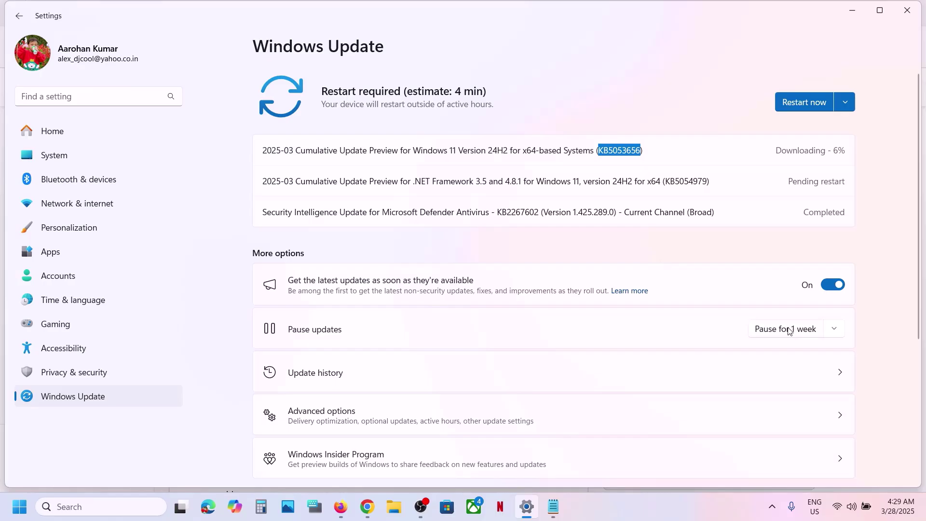
- Pause Windows updates for 1 week, and resume updates to trigger a fresh update check
left_click(835, 333)
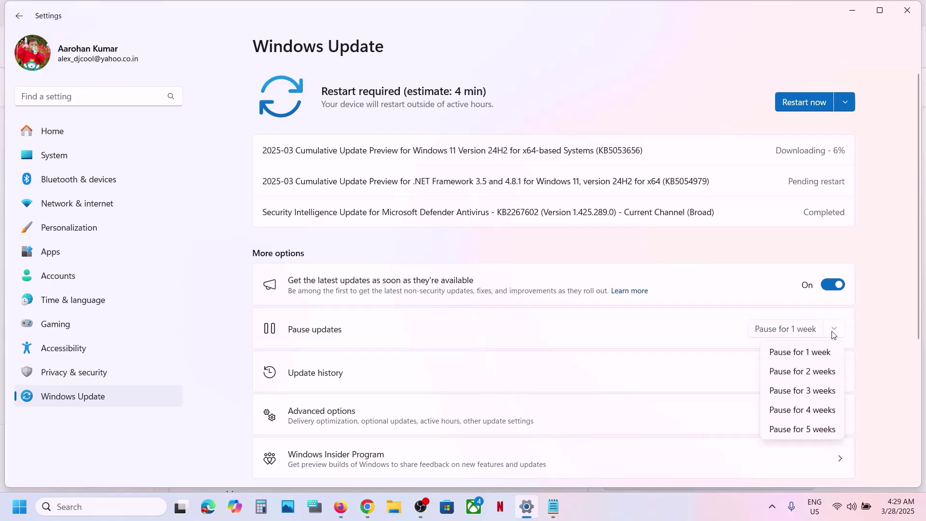
left_click(819, 359)
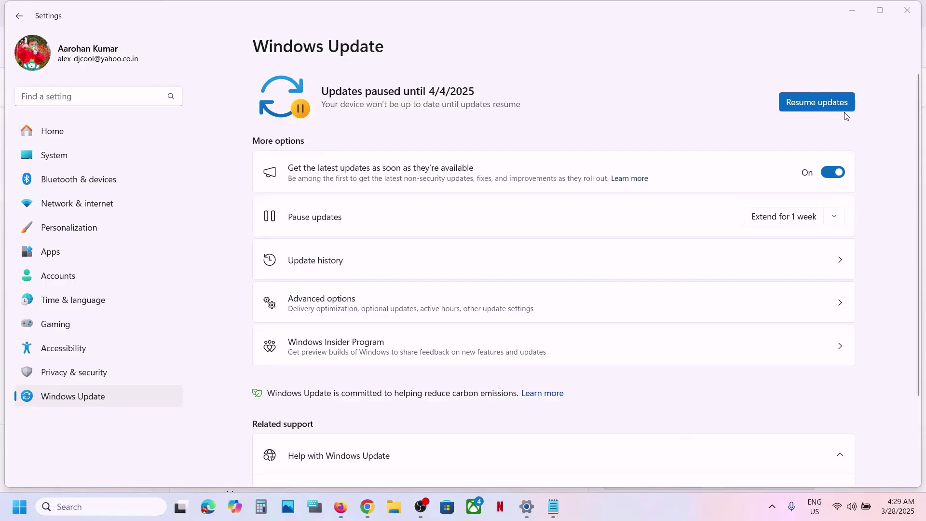
left_click(818, 106)
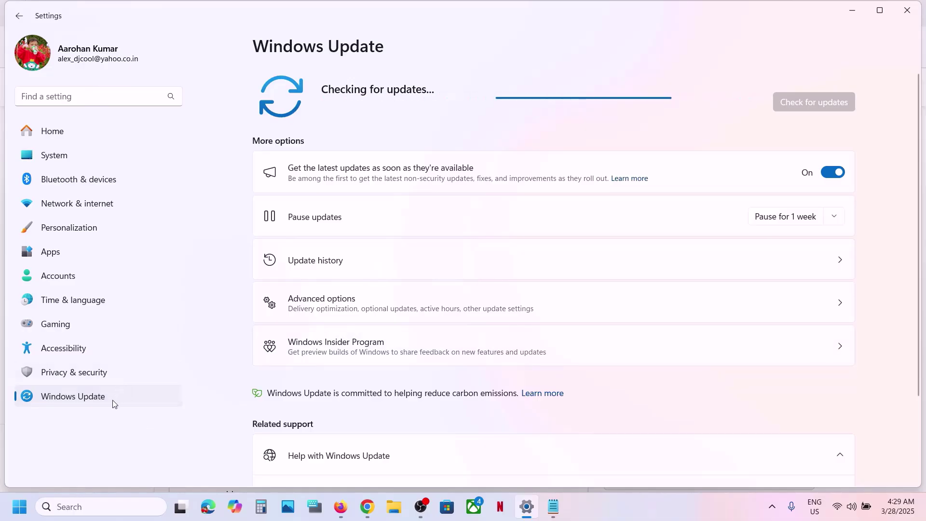
- View the Recovery options in the System settings, including Fix problems using Windows Update, and return to the Windows Update page
left_click(60, 157)
scroll(379, 296, "down", 8)
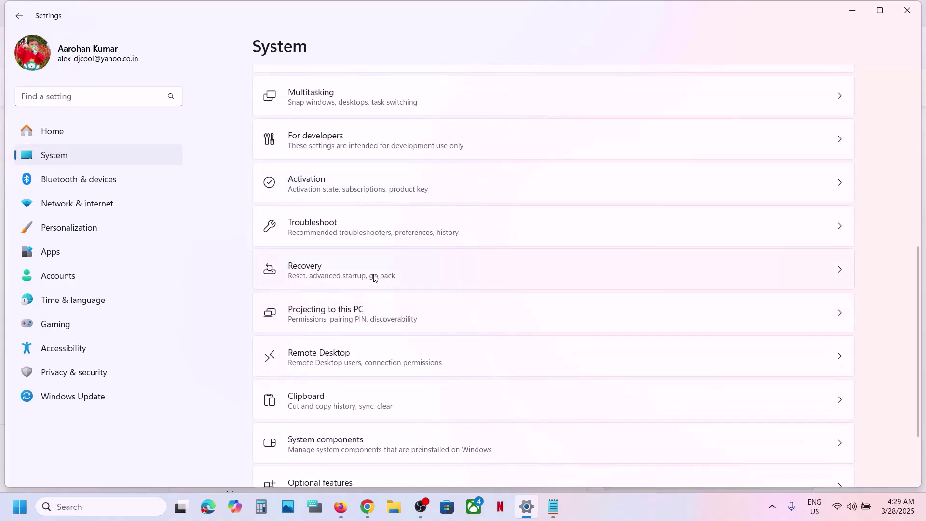
left_click(338, 276)
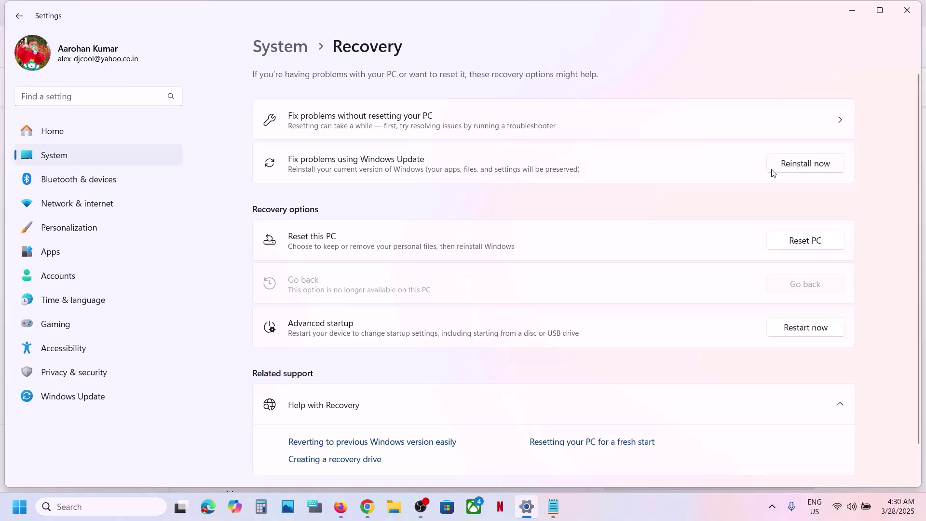
left_click(86, 397)
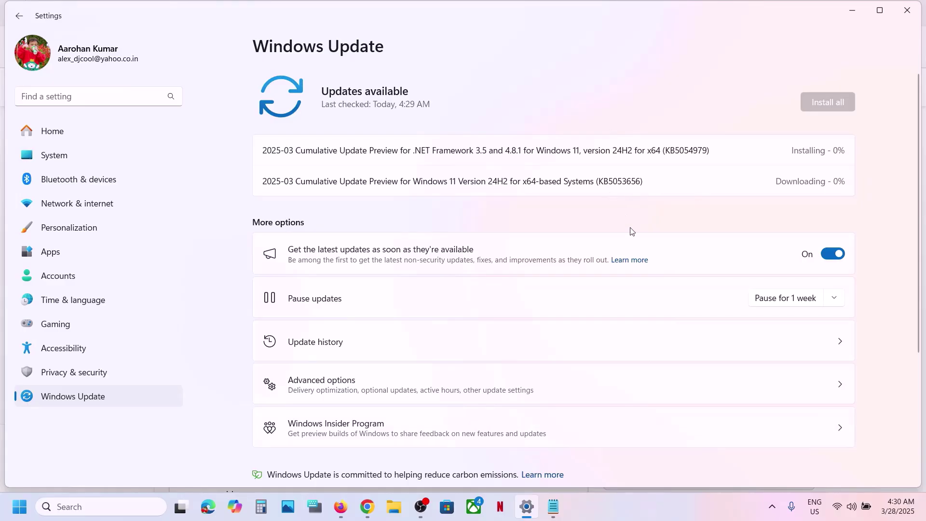
- Switch to the Word document and highlight the Step 1 text "Start App Readiness Service"
left_click(652, 512)
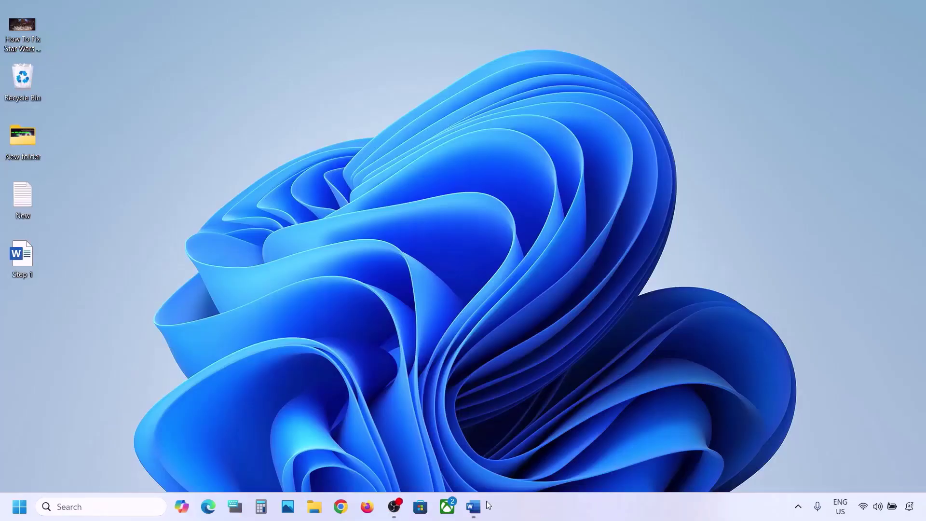
left_click(474, 507)
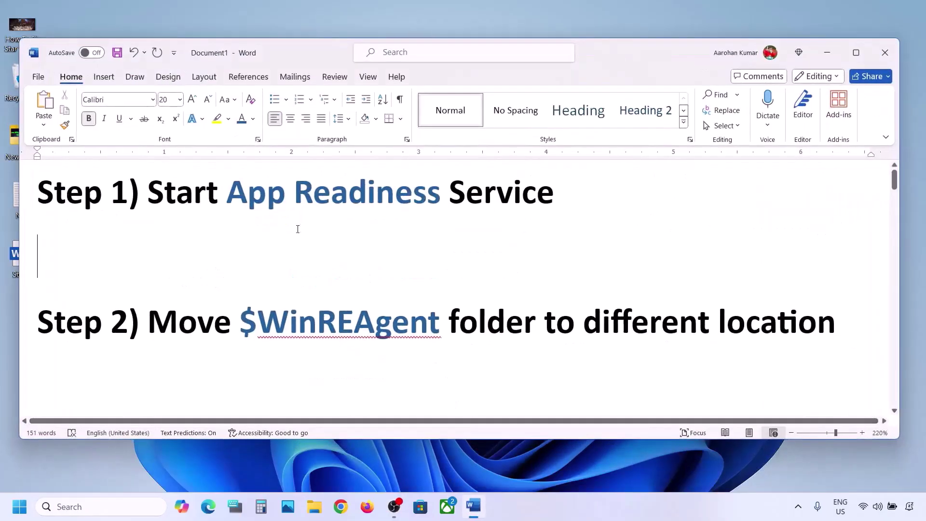
left_click_drag(305, 193, 557, 198)
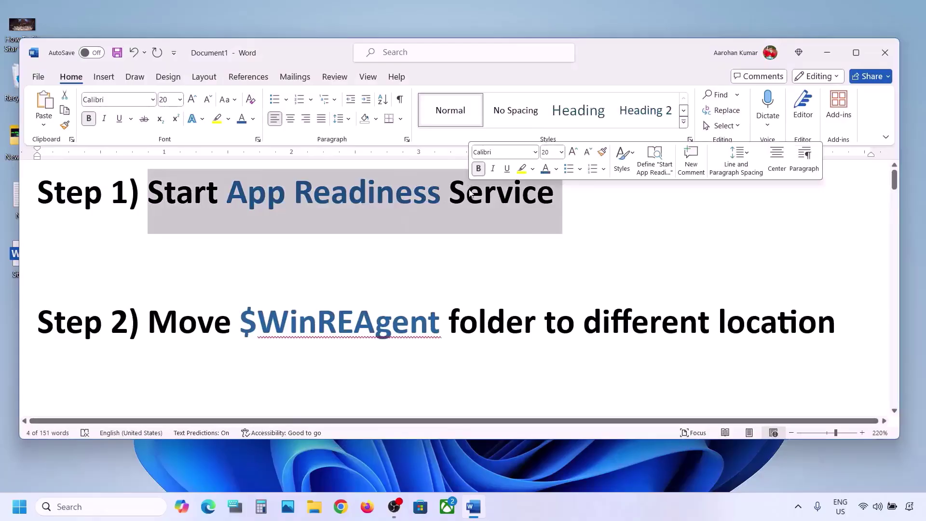
- Search Windows for "services", launch the Services console and open the App Readiness service's properties
left_click(72, 501)
type("services")
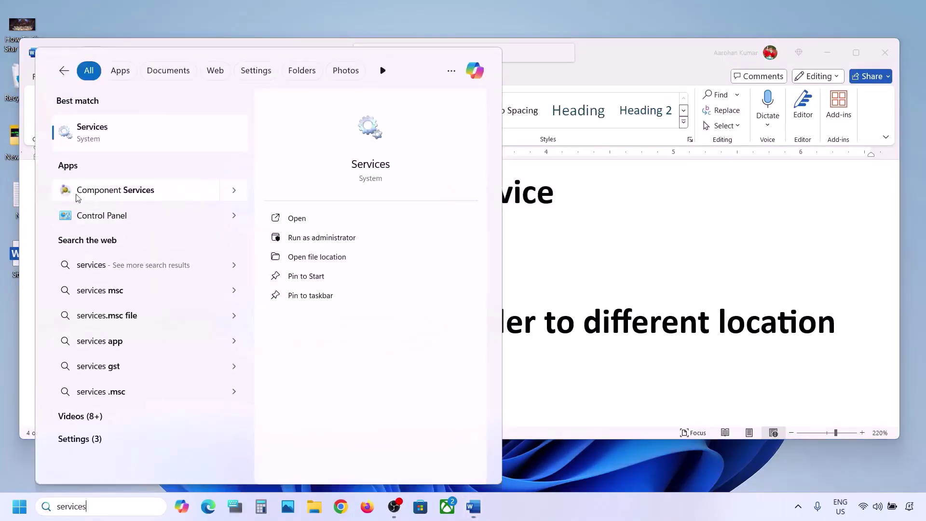
left_click(114, 137)
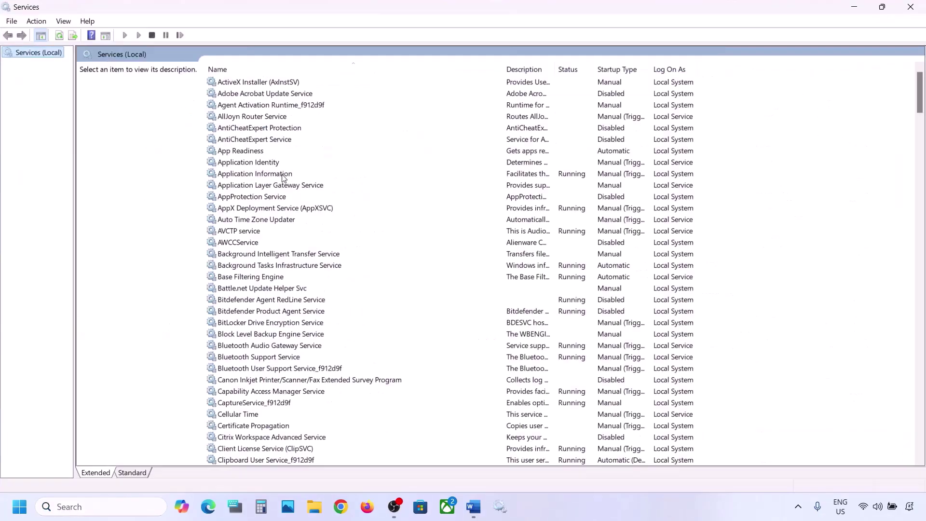
left_click(263, 151)
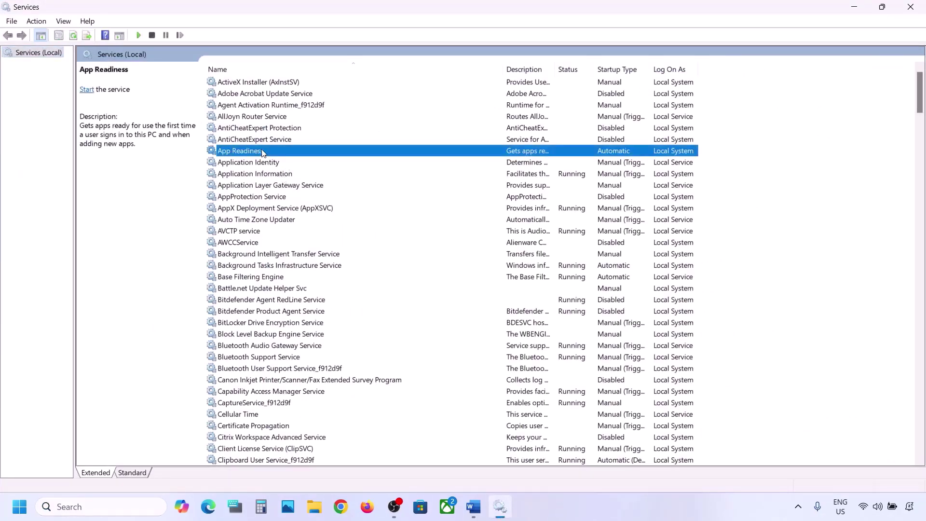
double_click(288, 154)
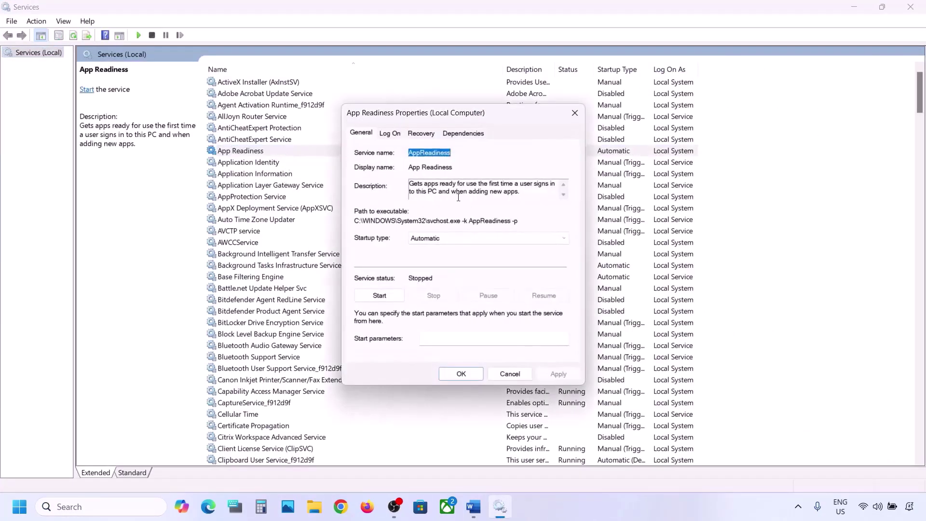
- Set the App Readiness startup type to Automatic, start the service and close its properties
left_click(431, 239)
left_click(425, 256)
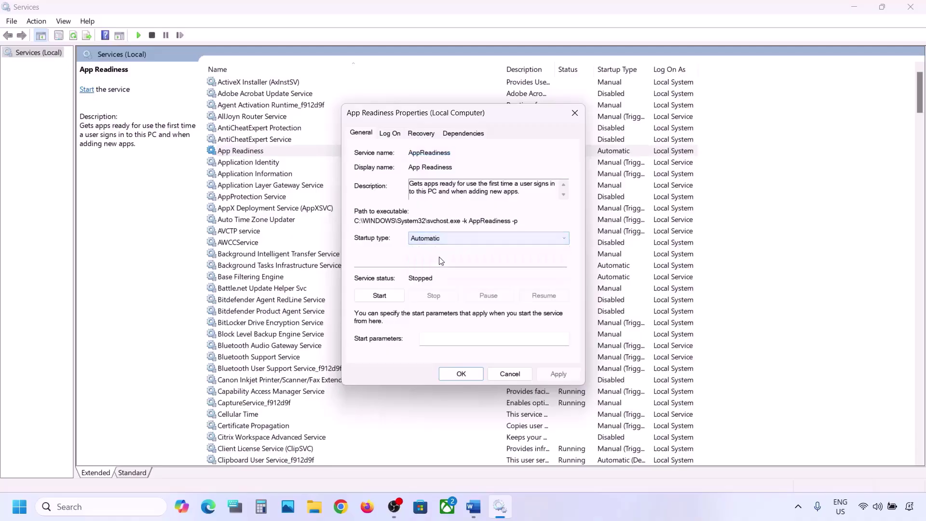
left_click(558, 375)
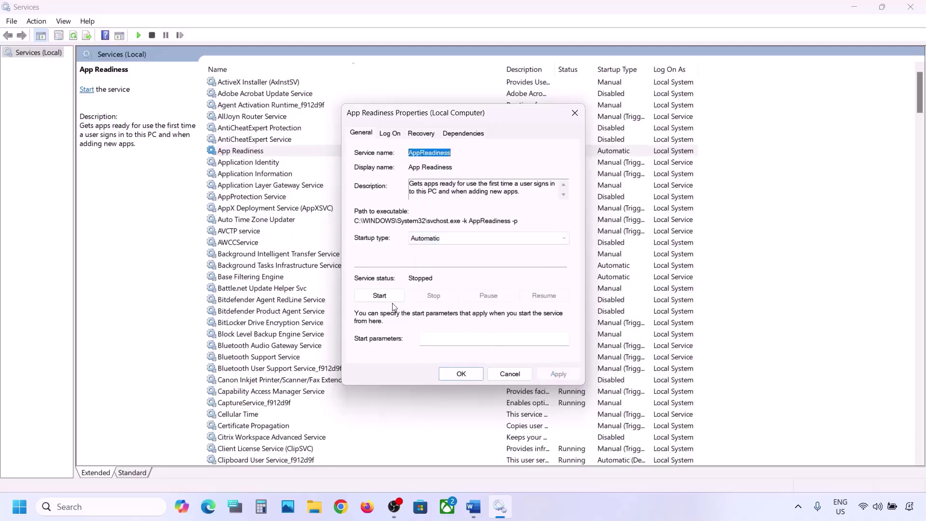
left_click(381, 296)
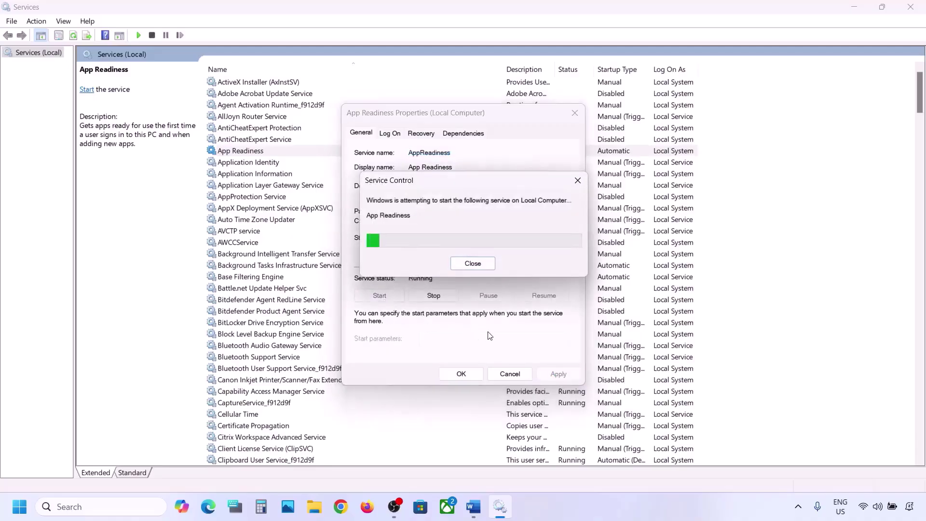
left_click(462, 374)
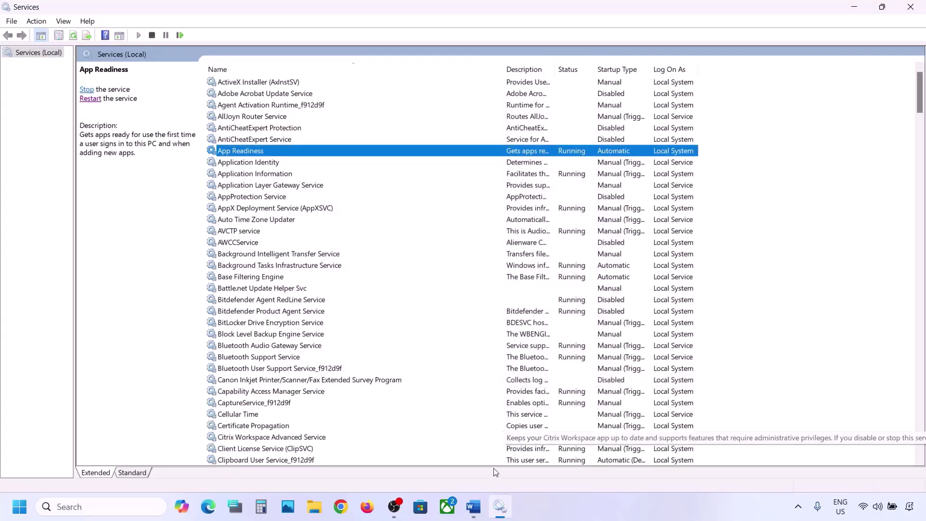
- Highlight "$WinREAgent" in the Word document, and select the $WinREAgent folder on the C: drive in File Explorer
left_click(473, 513)
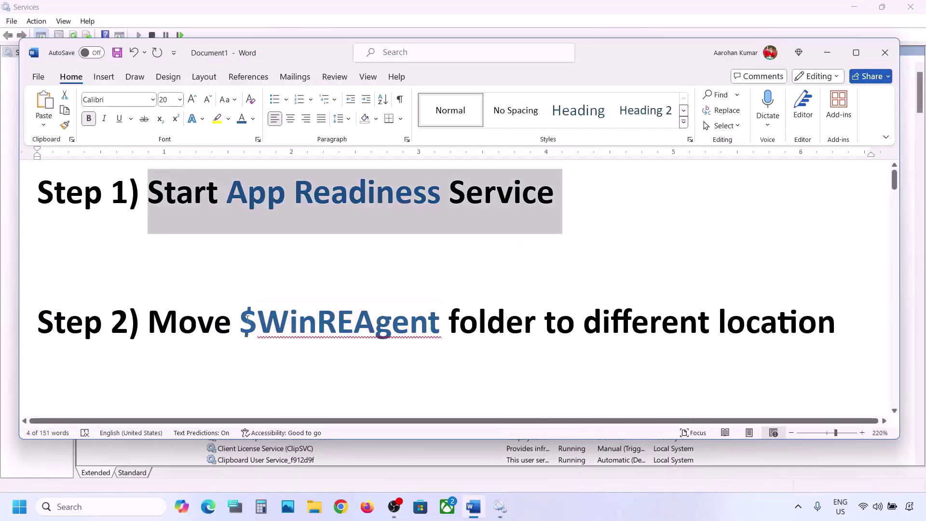
left_click_drag(244, 321, 399, 339)
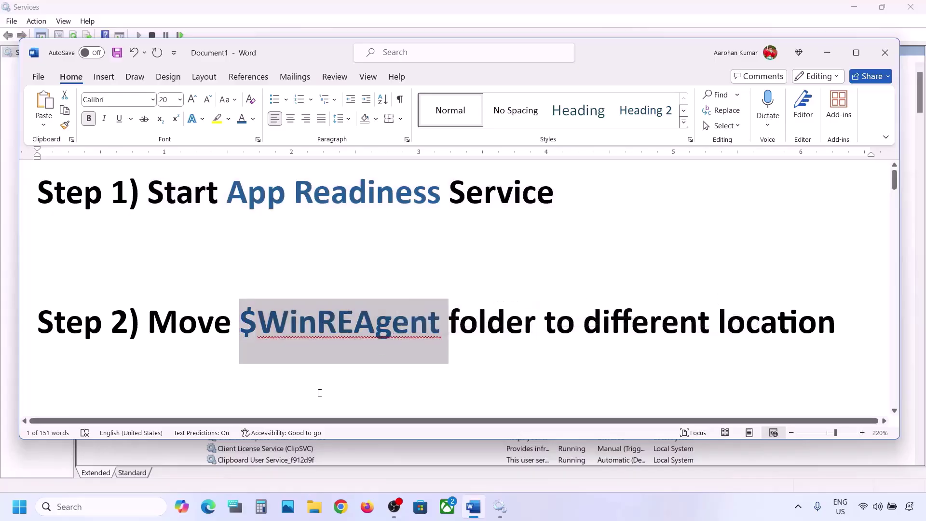
left_click(316, 512)
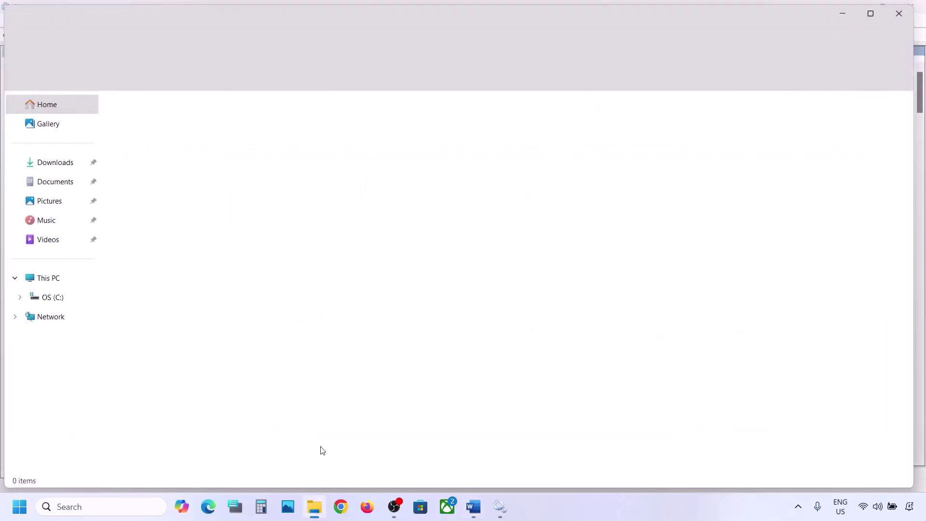
left_click(55, 280)
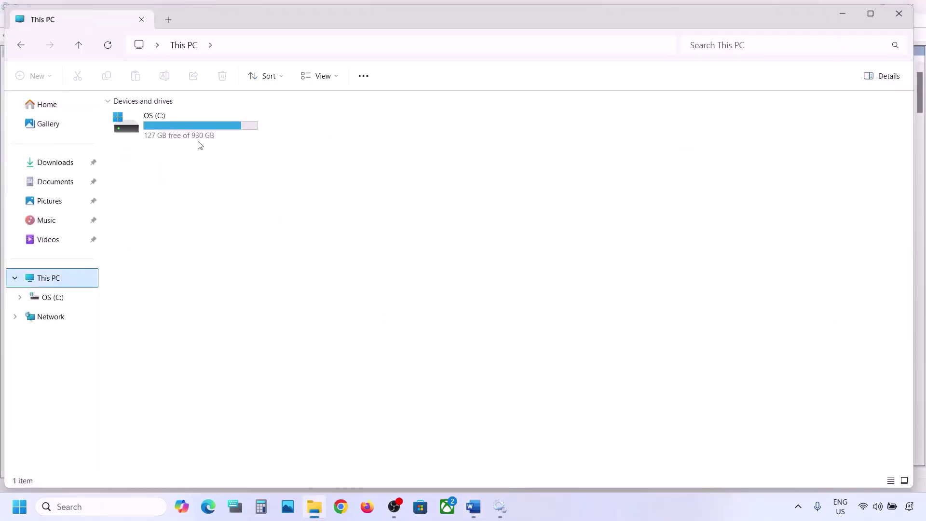
double_click(186, 133)
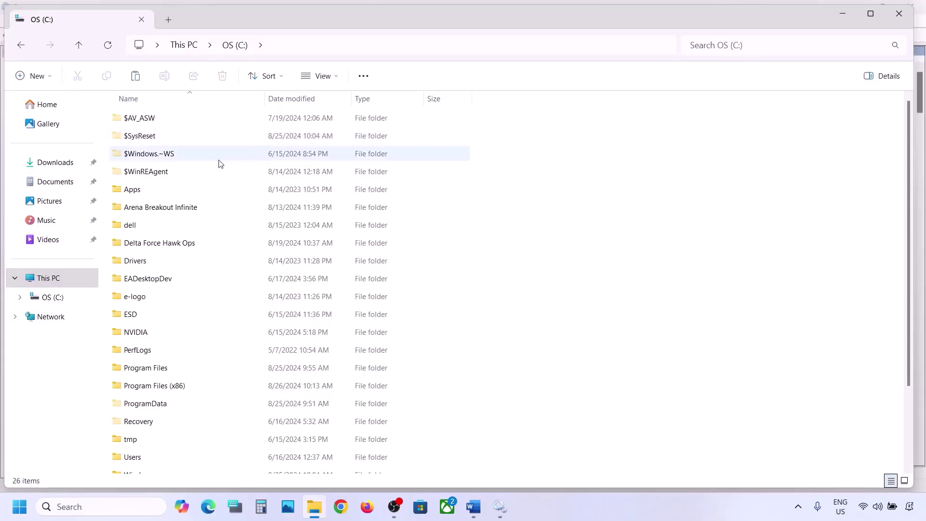
left_click(152, 176)
mouse_move(169, 174)
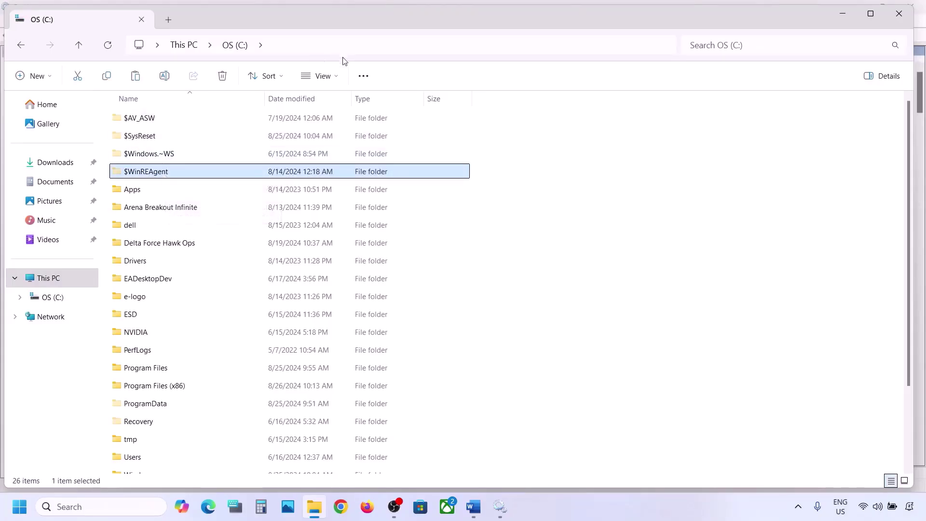
- Check the Hidden items setting in File Explorer's view options and reselect the $WinREAgent folder
left_click(321, 75)
mouse_move(344, 307)
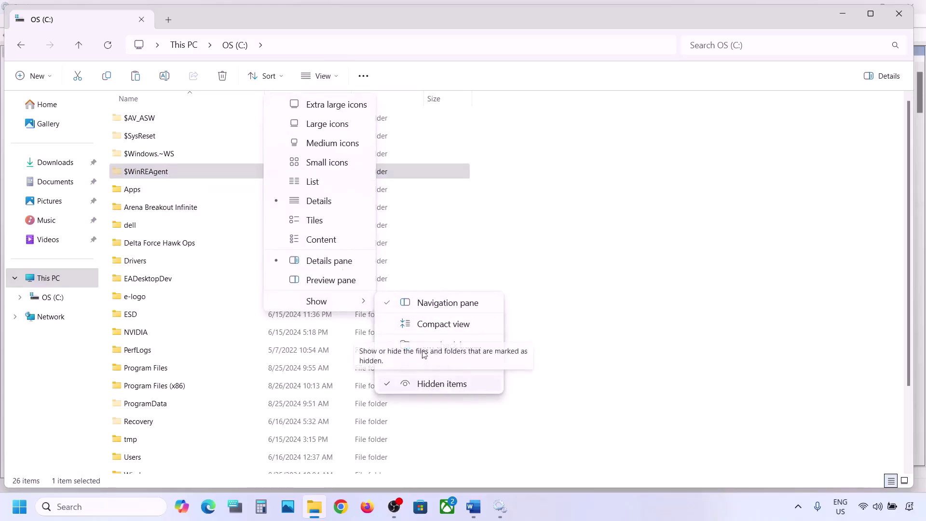
left_click(182, 172)
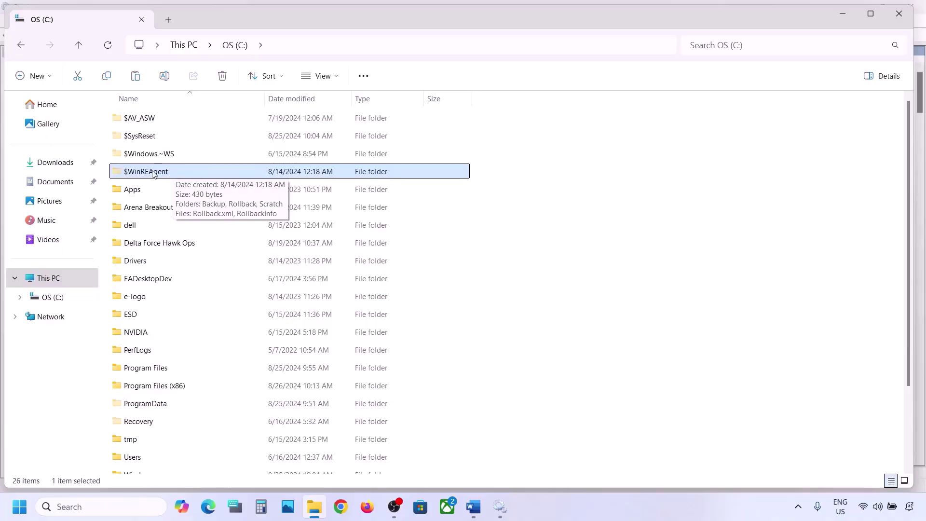
- Copy the $WinREAgent folder from the C: drive to the desktop
right_click(152, 174)
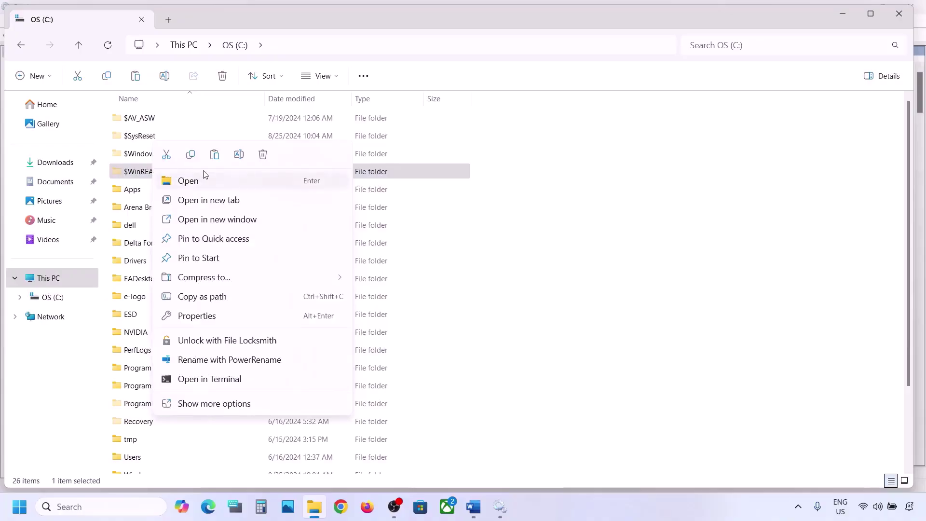
left_click(191, 155)
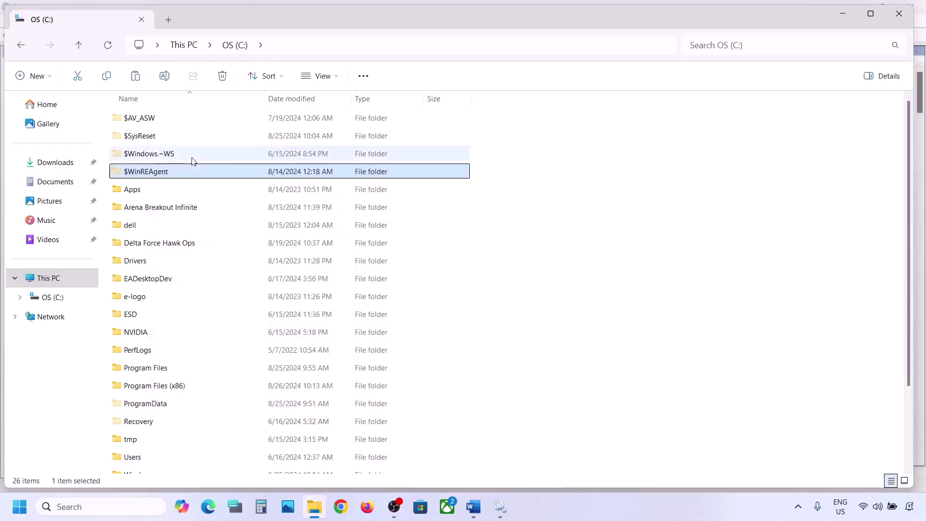
key("super+d")
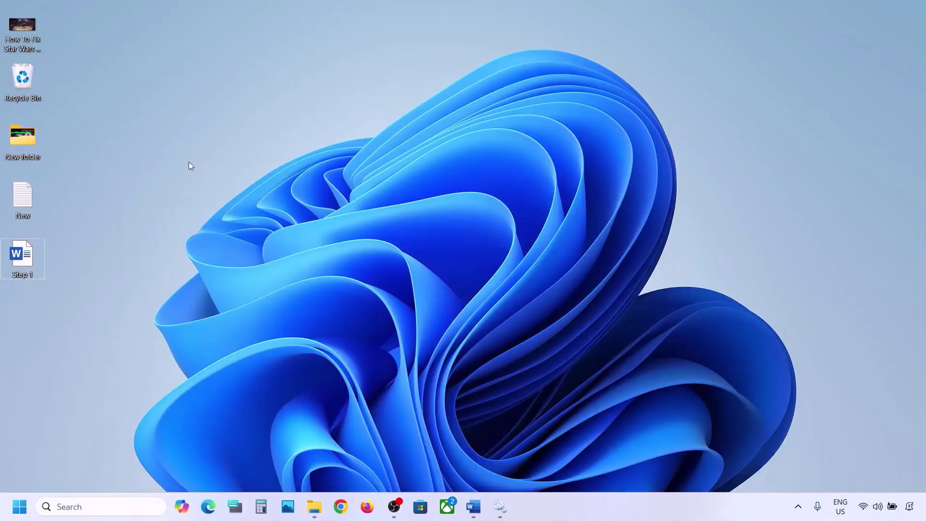
key("ctrl+v")
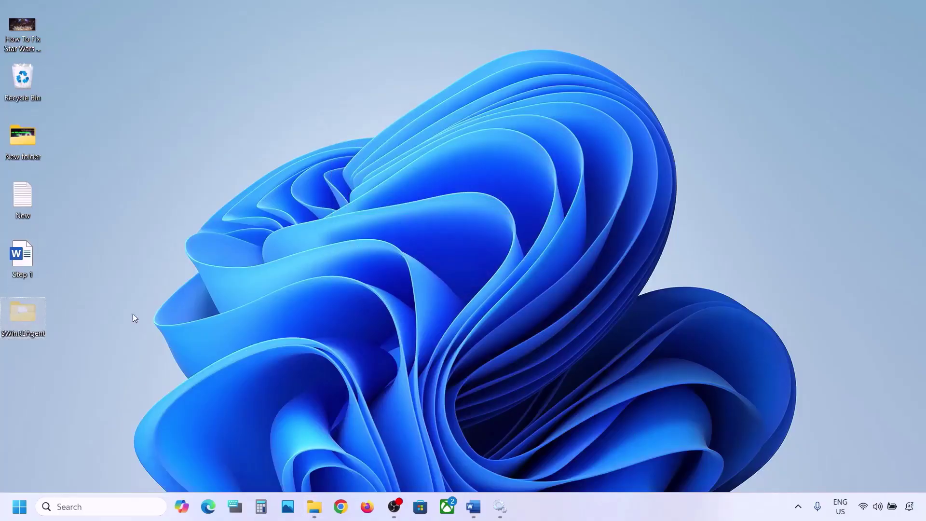
- Delete the original $WinREAgent folder from the C: drive in File Explorer
left_click(315, 507)
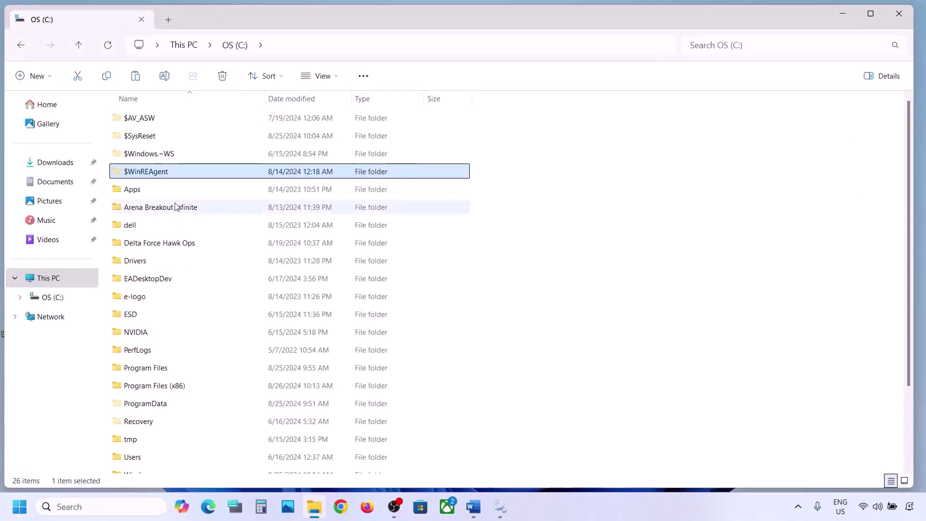
right_click(148, 173)
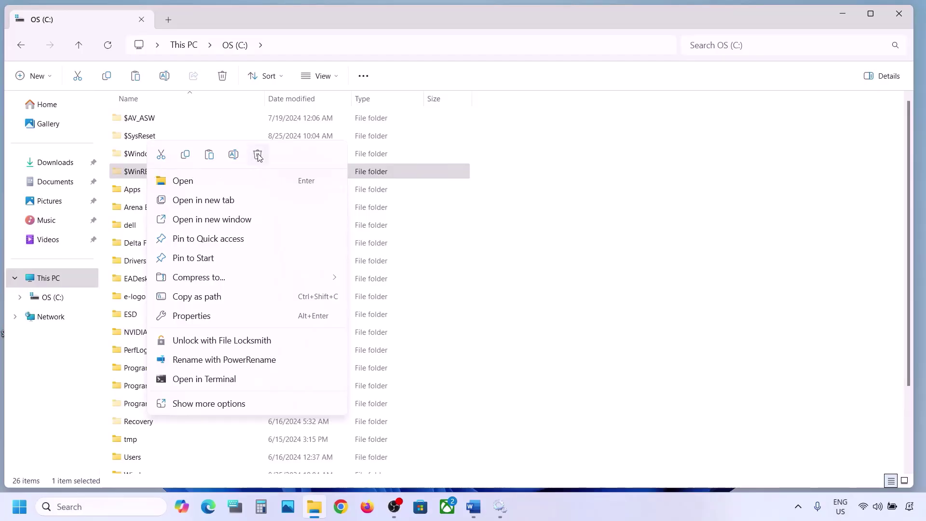
left_click(258, 154)
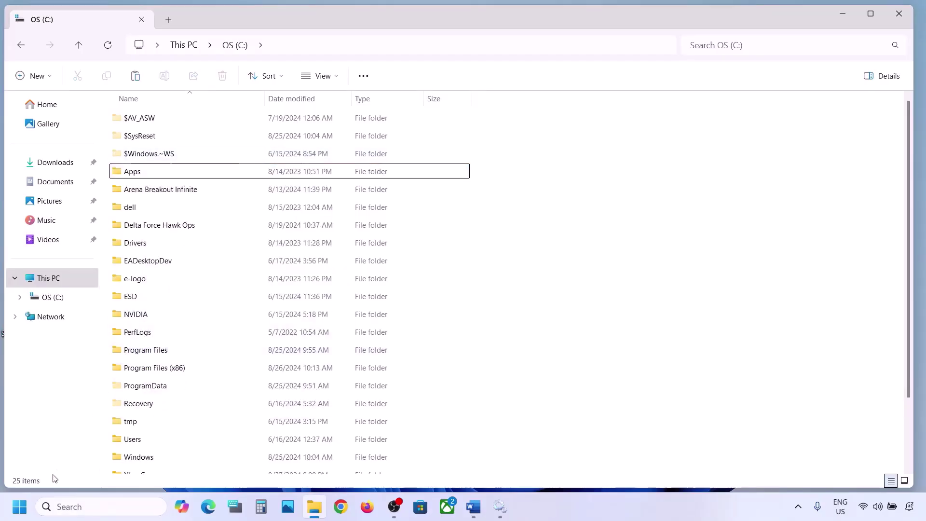
- View the Windows Update page in Settings and minimize the Settings window
key("super+i")
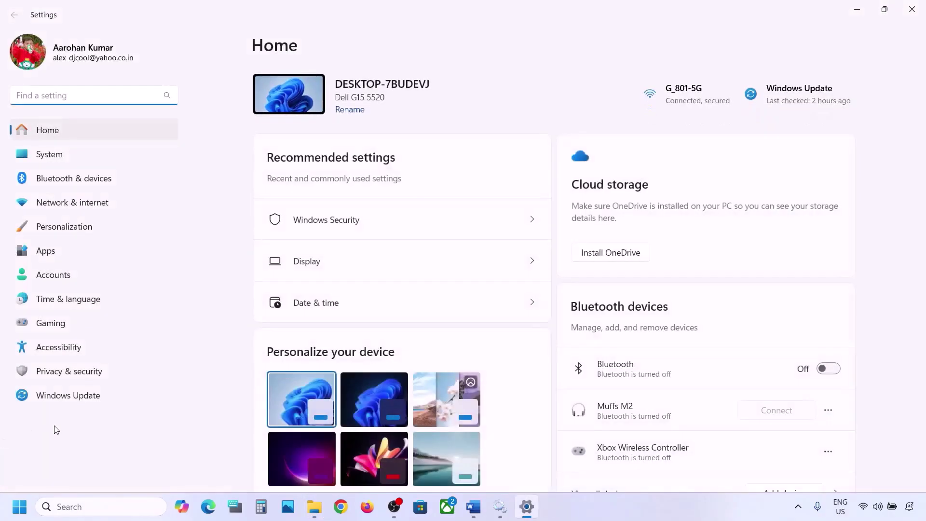
left_click(69, 402)
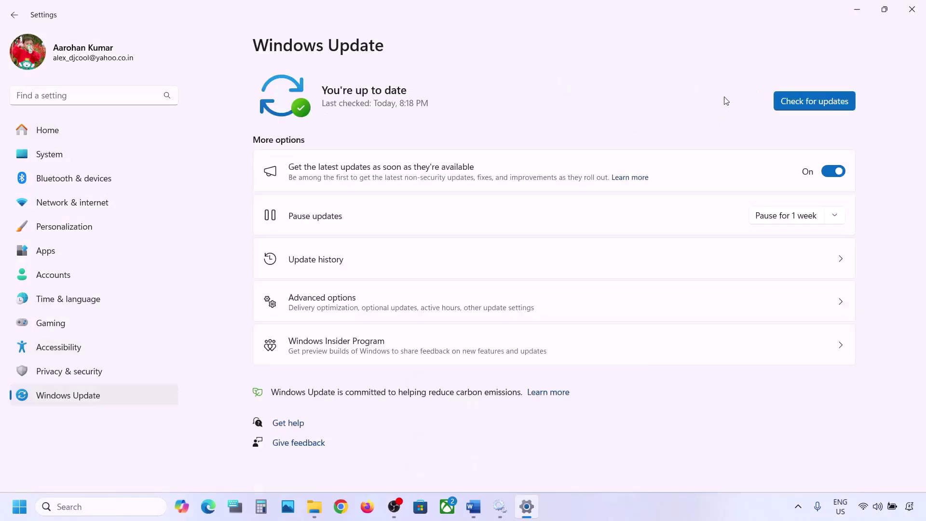
left_click(857, 9)
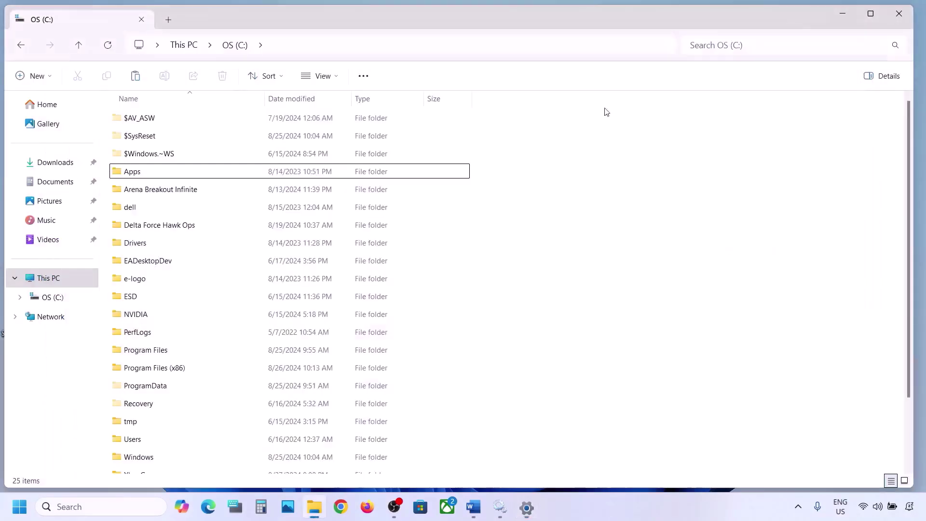
- Minimize File Explorer, then view the computer's Restart power option and dismiss it without restarting
left_click(843, 16)
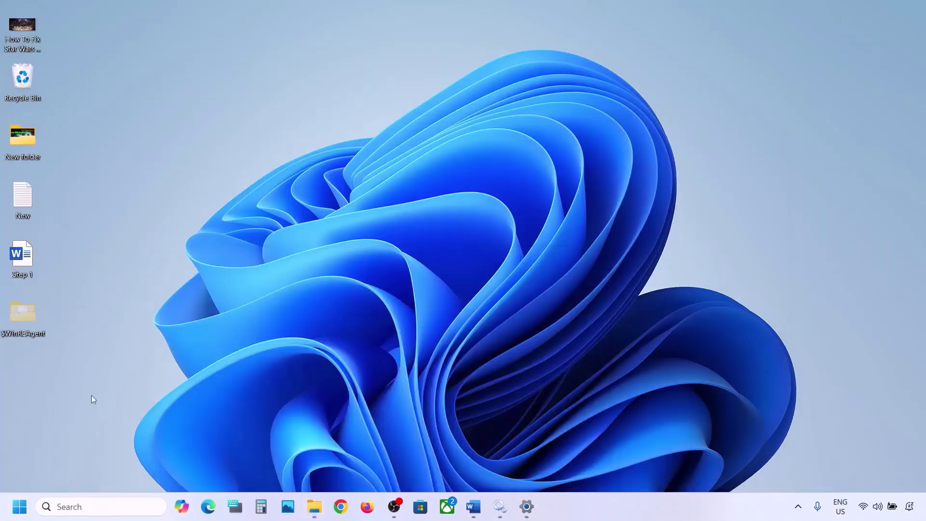
left_click(20, 507)
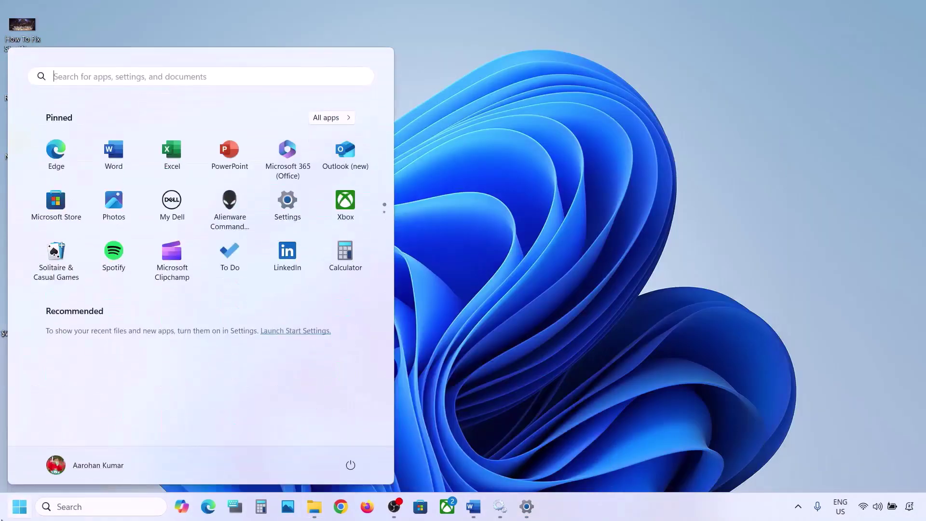
left_click(349, 467)
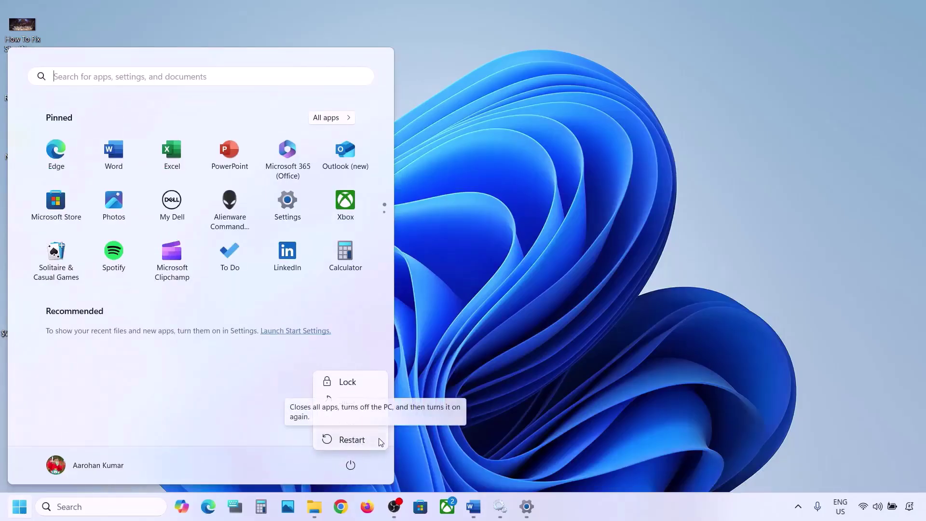
left_click(507, 355)
left_click(507, 354)
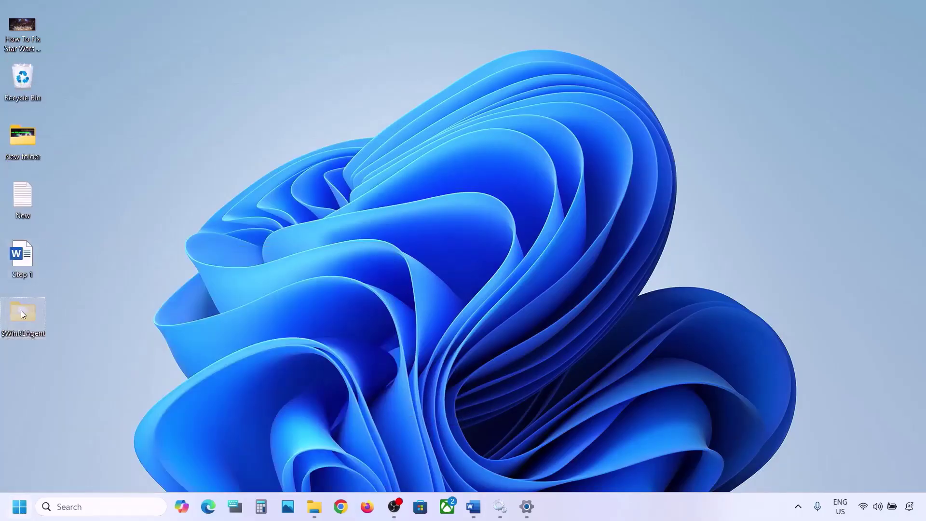
- Move the $WinREAgent folder from the desktop back to the root of the C: drive and minimize File Explorer
right_click(22, 313)
left_click(36, 324)
left_click(319, 512)
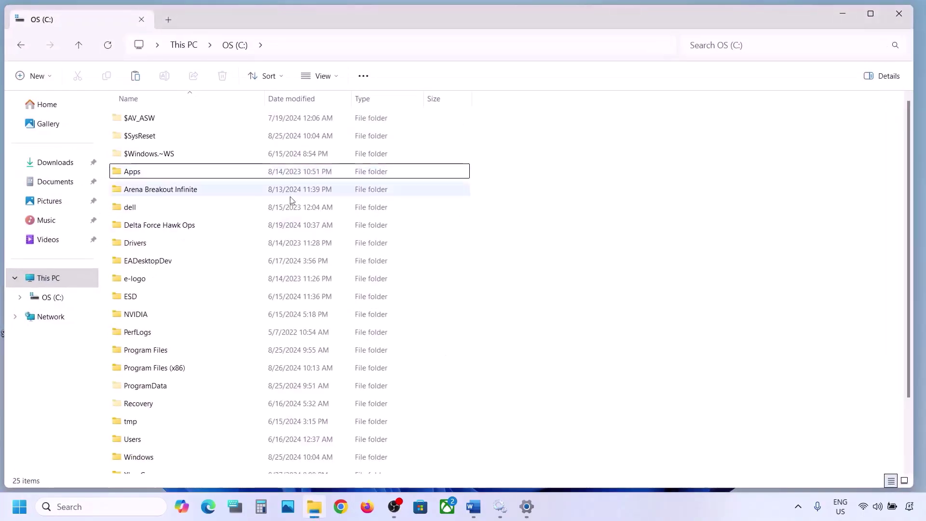
key("ctrl+v")
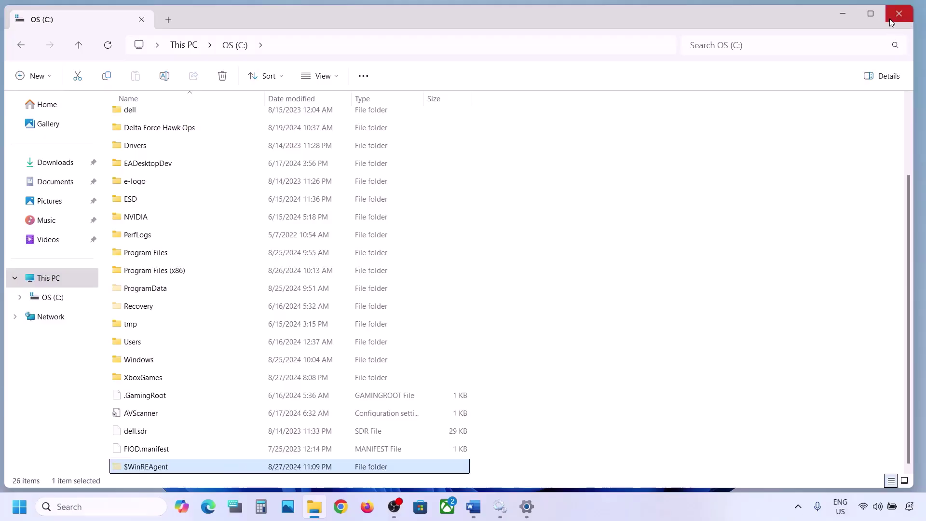
left_click(832, 22)
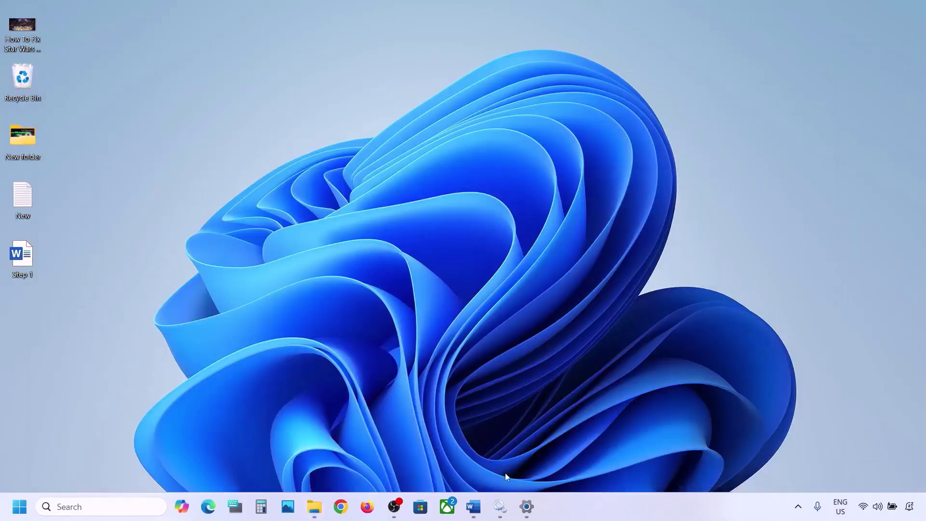
- Switch to the Word document and highlight the Step 3 text "Run Update Troubleshooter"
left_click(474, 507)
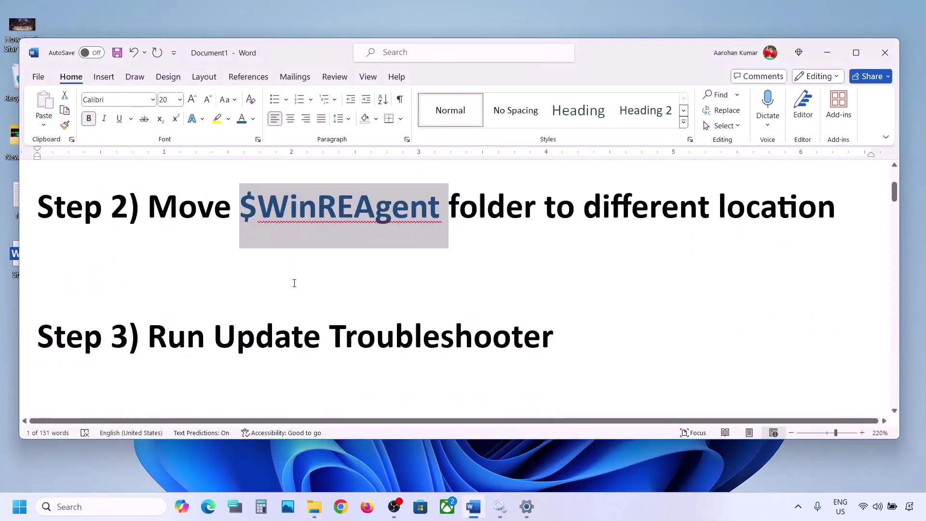
scroll(294, 283, "down", 1)
left_click_drag(170, 272, 534, 257)
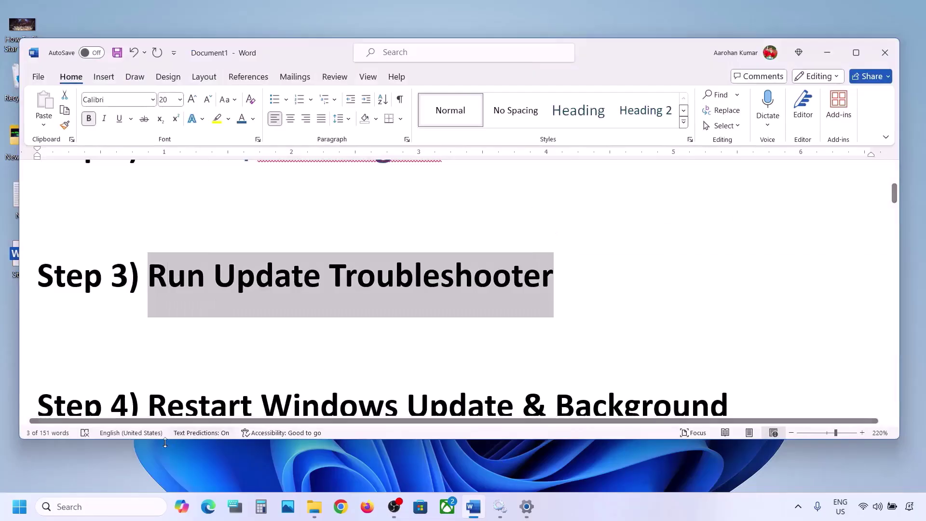
- Run the Windows Update troubleshooter from the other troubleshooters in the Settings app's System section
left_click(21, 513)
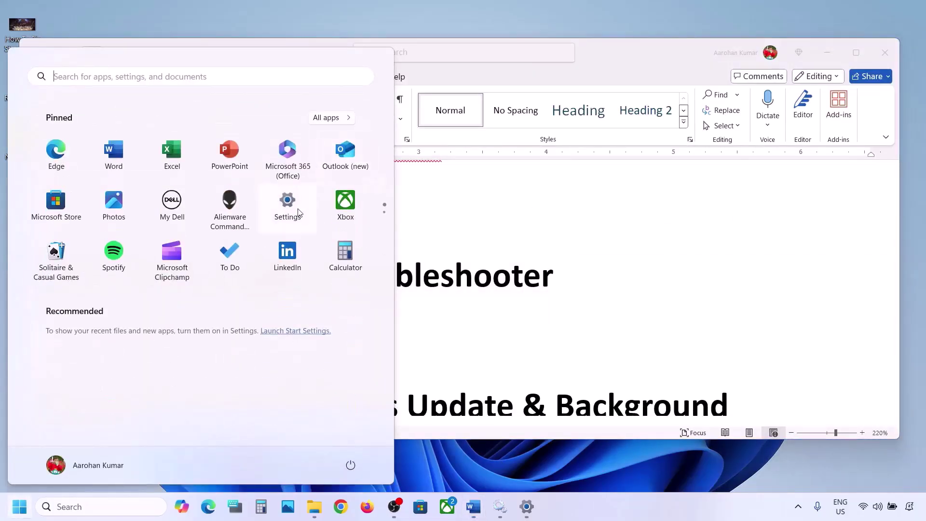
left_click(288, 200)
left_click(87, 160)
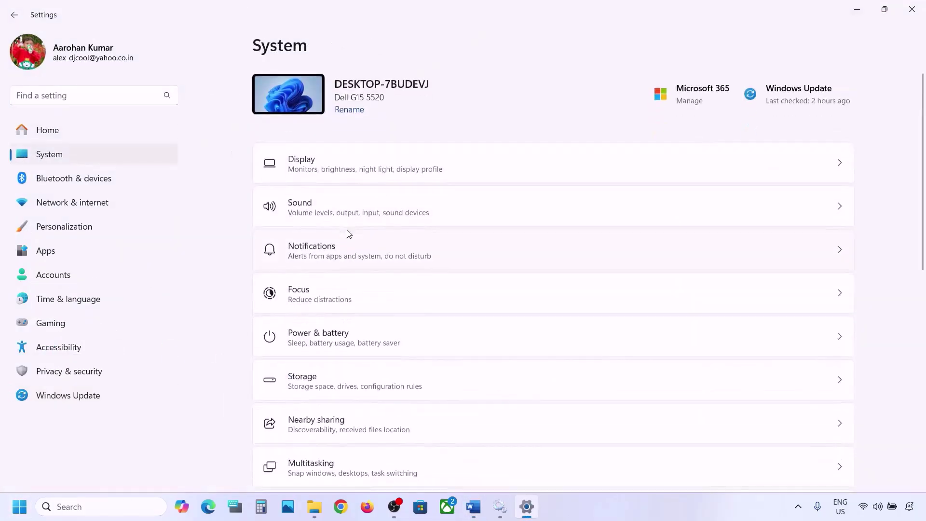
scroll(348, 234, "down", 5)
left_click(324, 350)
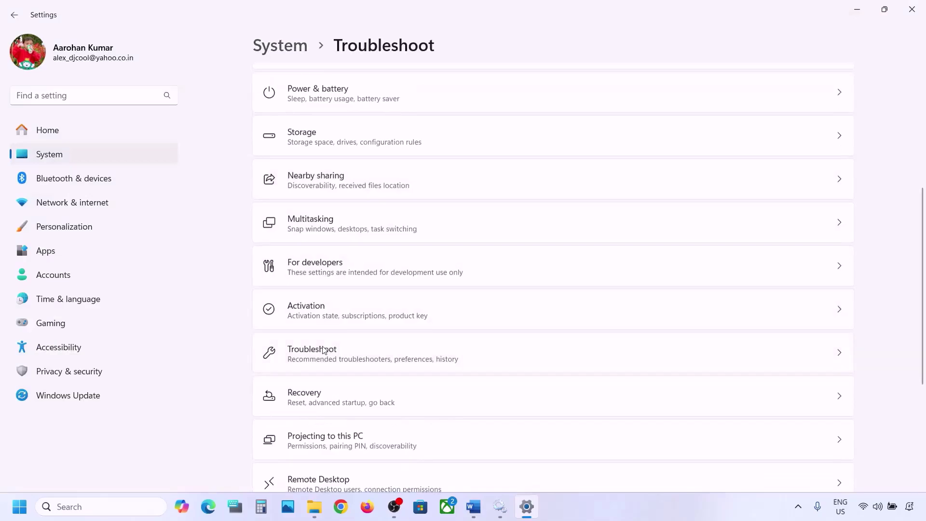
left_click(330, 203)
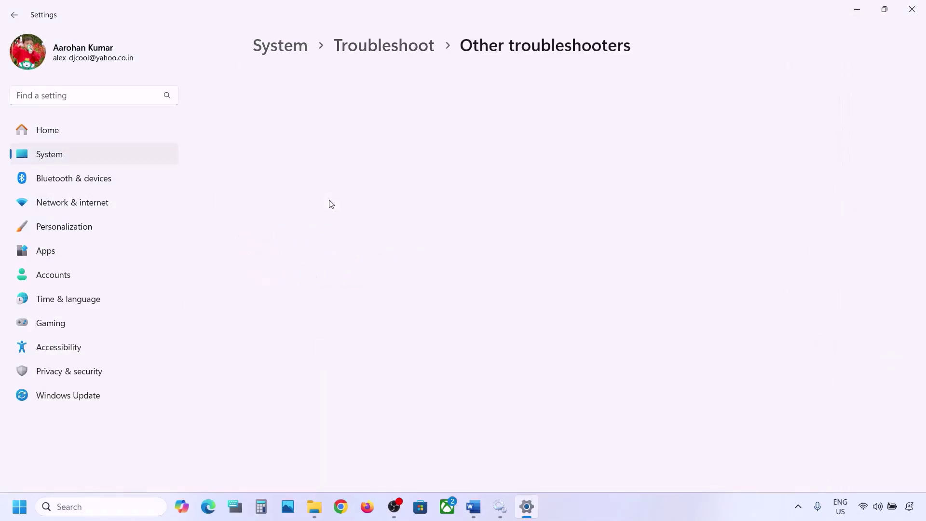
scroll(331, 203, "down", 1)
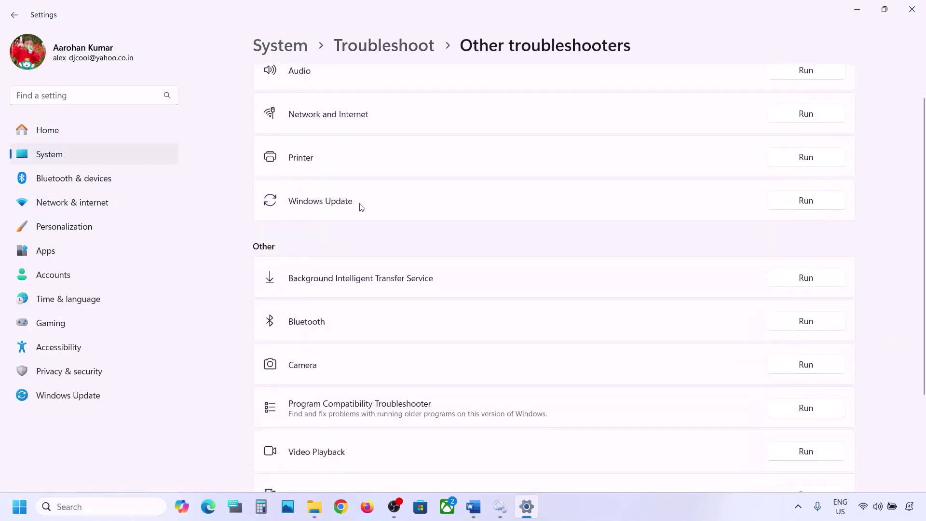
left_click(807, 207)
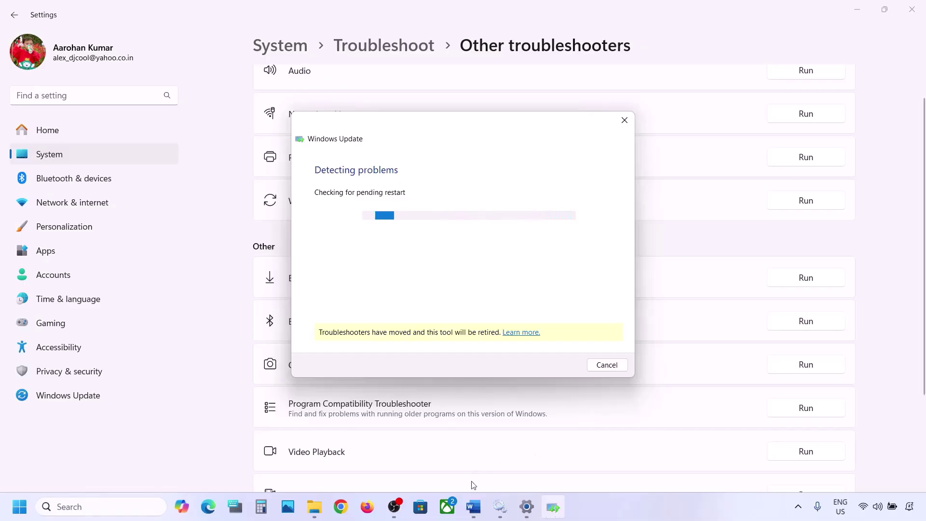
- Switch to the Word document and highlight the Step 4 text about restarting Windows Update and Background intelligent transfer service
left_click(472, 507)
scroll(332, 312, "down", 3)
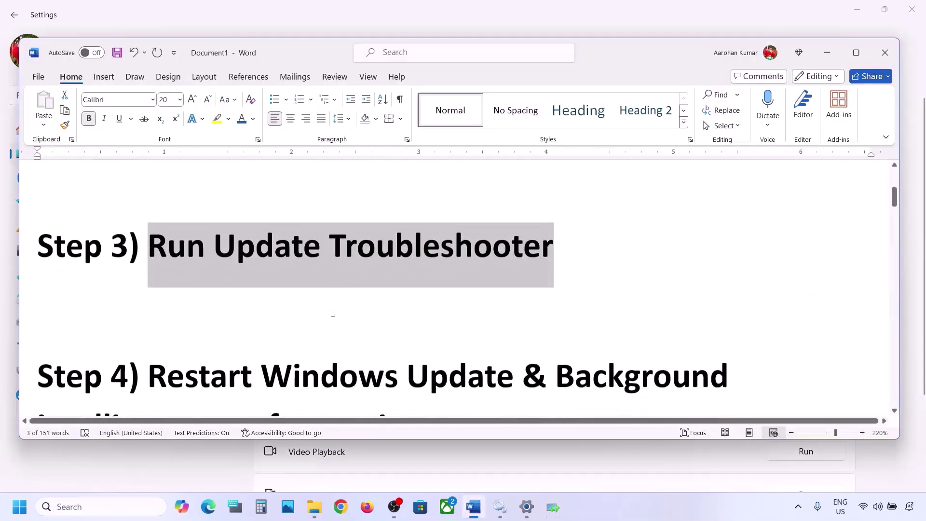
left_click_drag(153, 270, 399, 315)
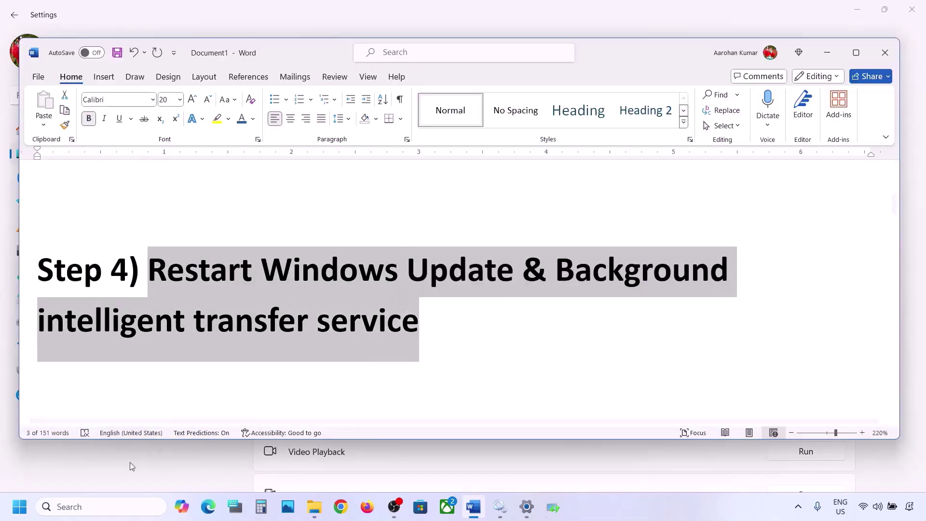
- Search Windows for "services" and open the Services console
left_click(85, 503)
type("servic")
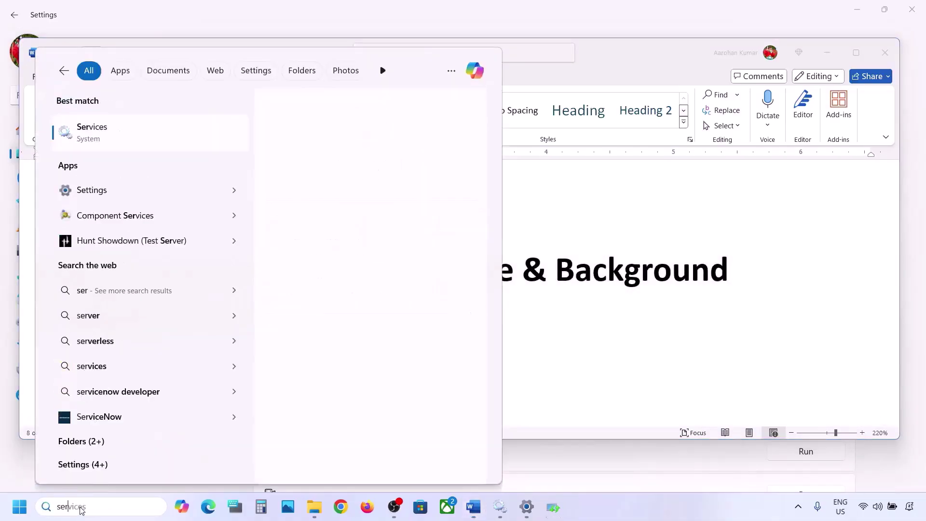
type("es")
key("Return")
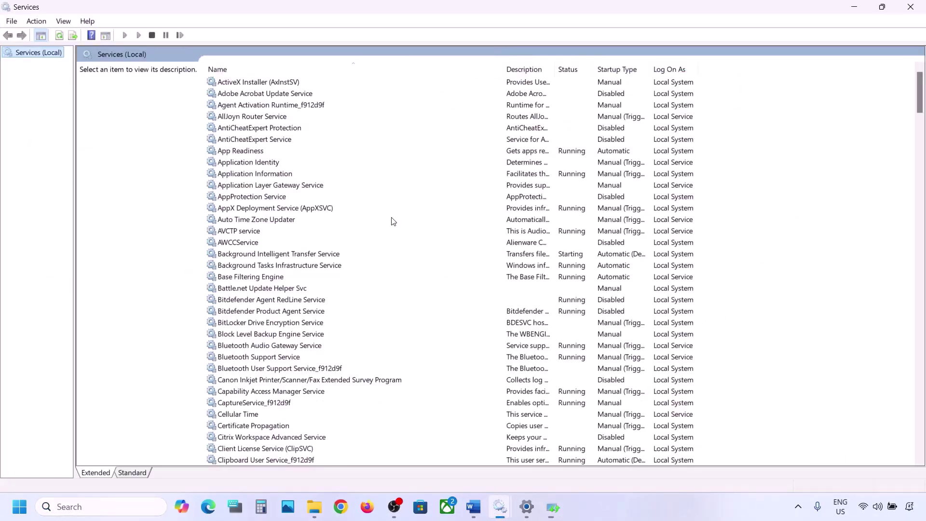
- Set the Windows Update service's startup type to Automatic, apply it, and restart the service
left_click(268, 276)
key("w")
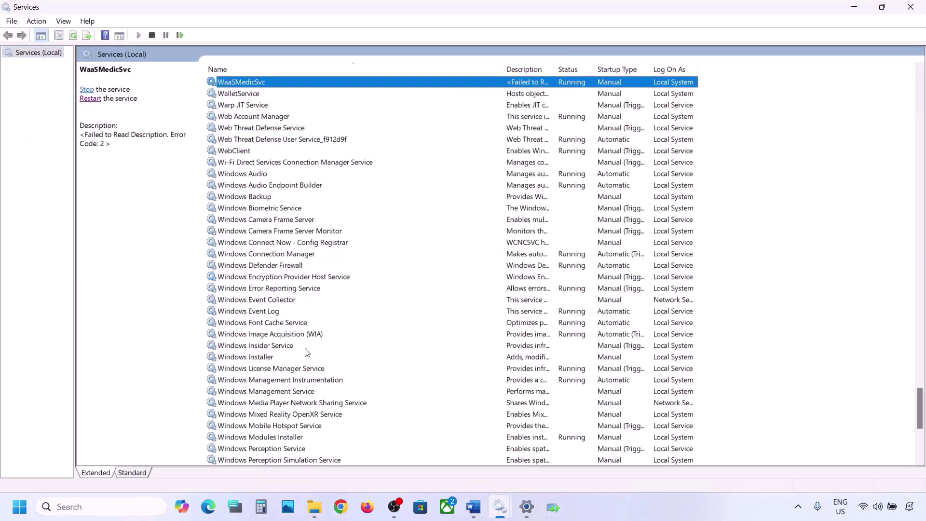
scroll(307, 353, "down", 8)
left_click(251, 312)
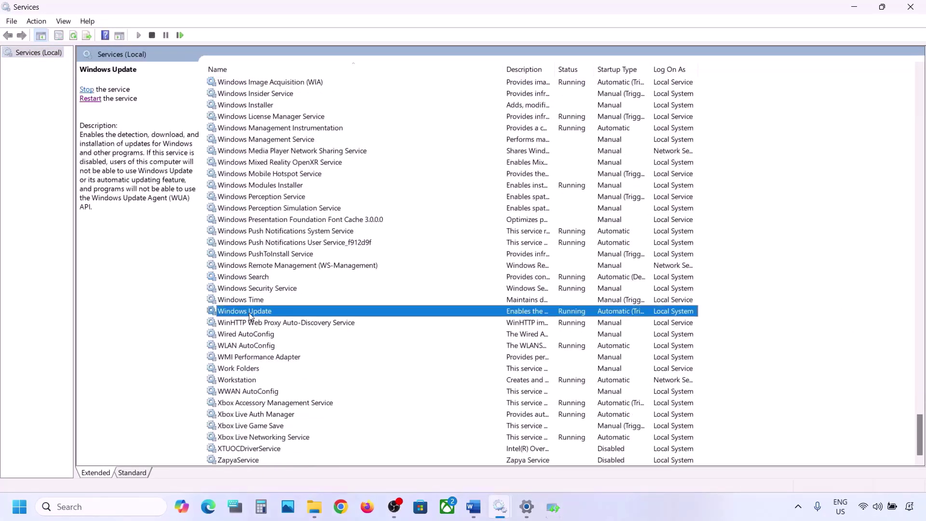
double_click(302, 313)
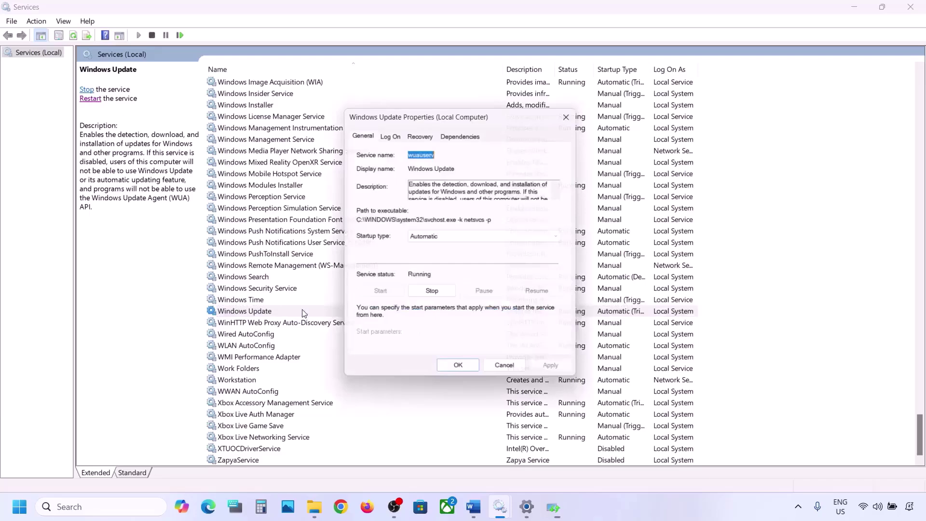
left_click(454, 239)
left_click(443, 260)
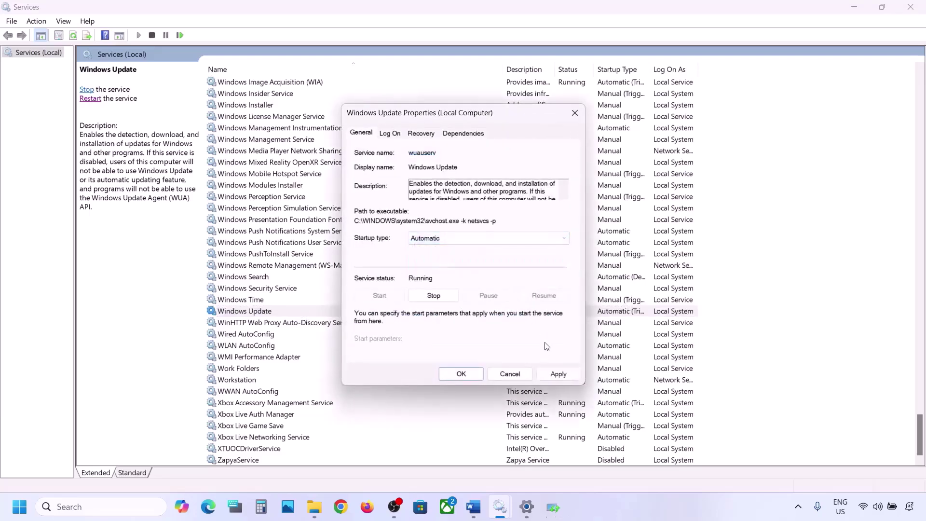
left_click(544, 374)
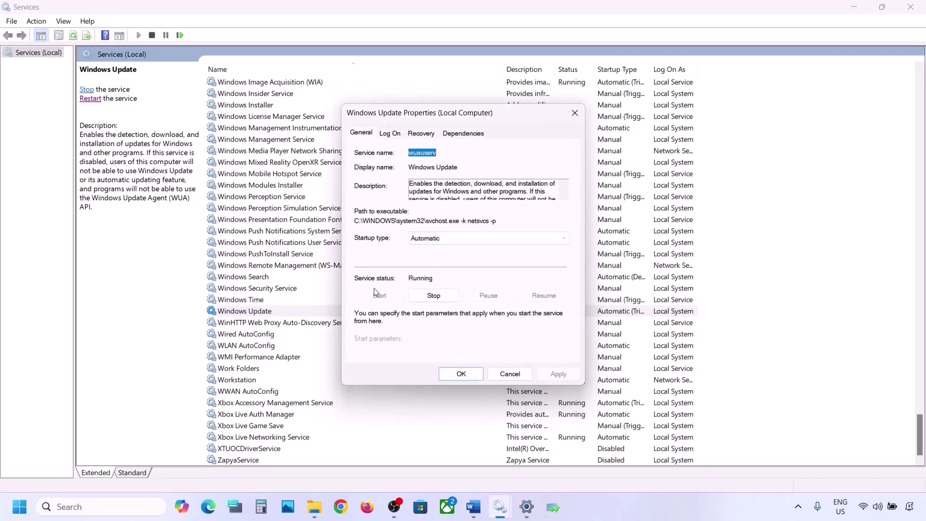
left_click(461, 374)
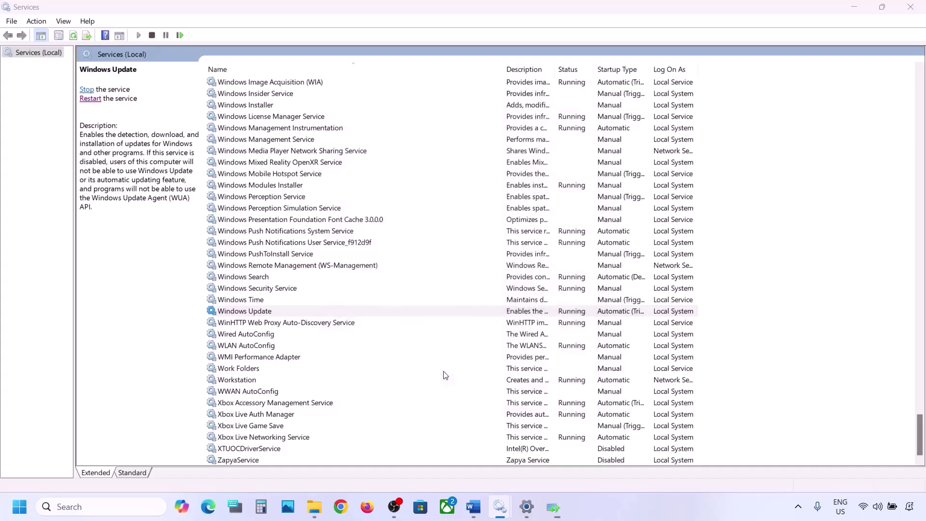
right_click(250, 314)
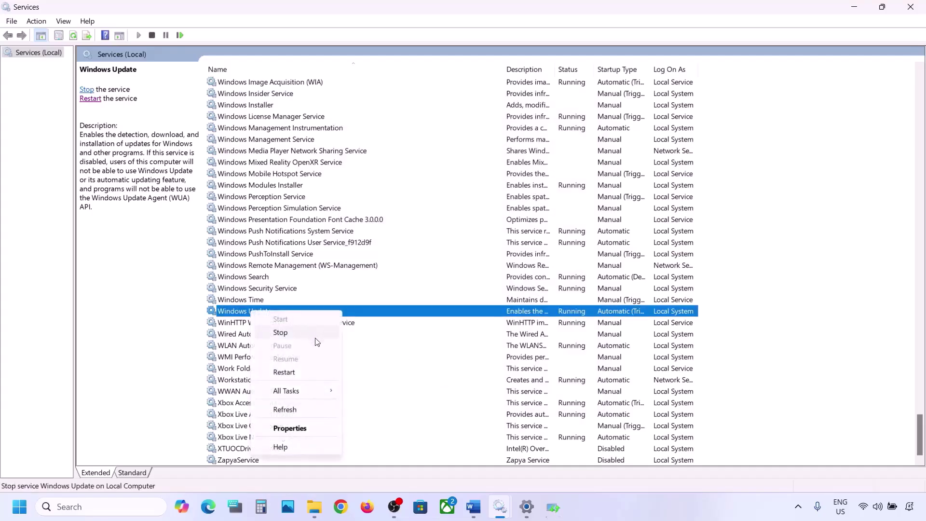
left_click(292, 371)
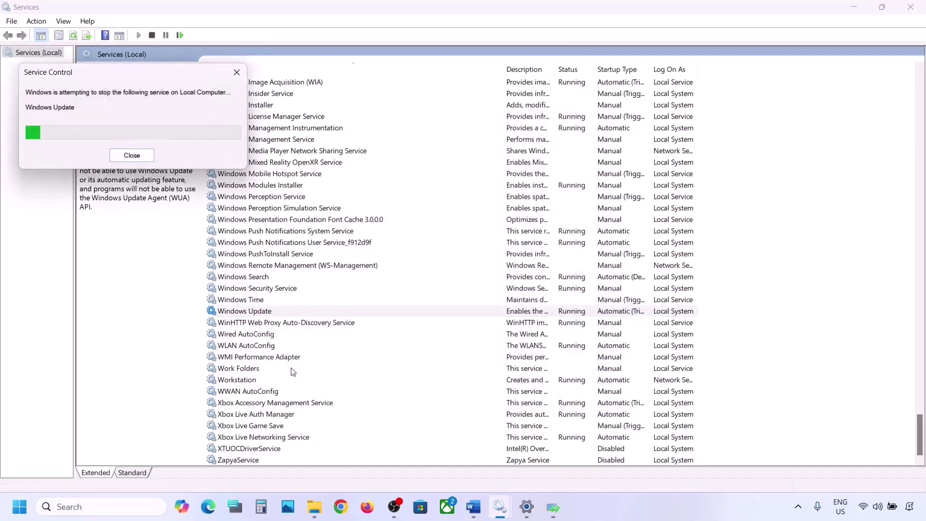
- Set the Background Intelligent Transfer Service's startup type to Automatic, apply it, and restart the service
left_click(273, 243)
key("b")
scroll(278, 195, "up", 3)
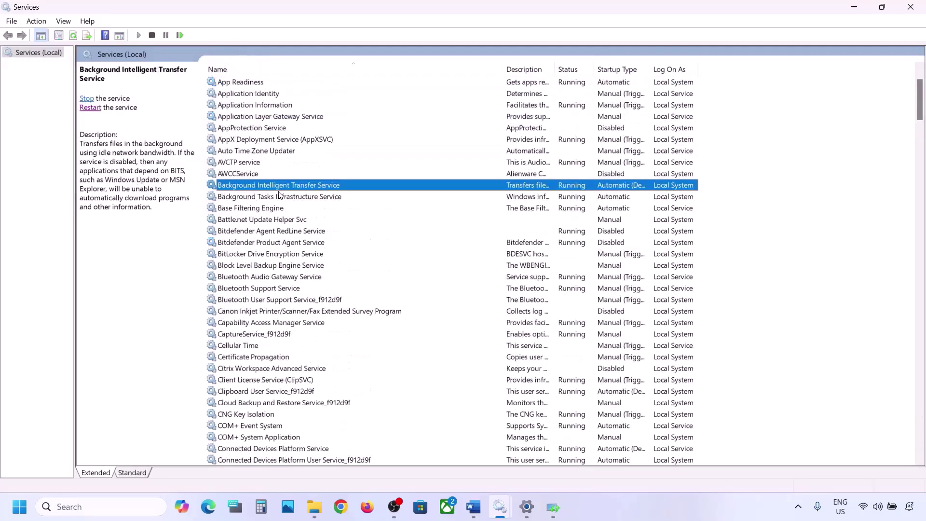
double_click(305, 192)
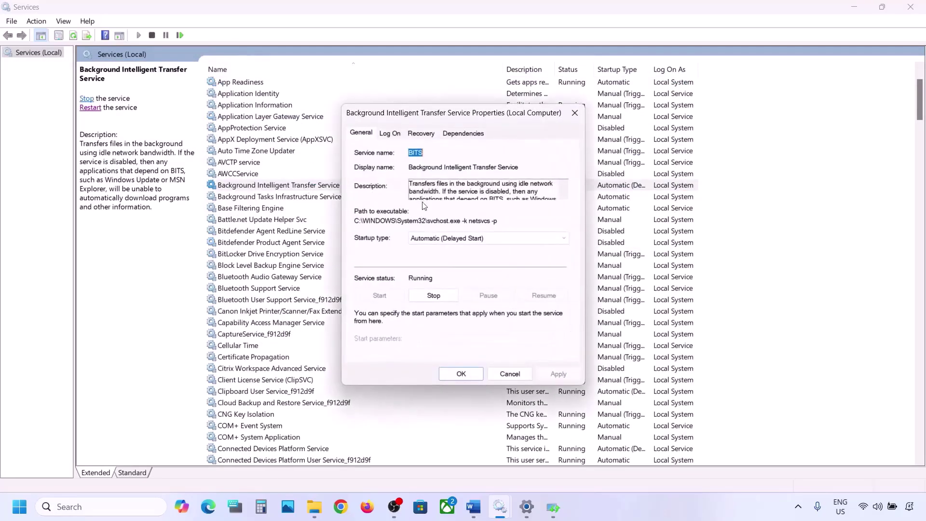
left_click(428, 239)
left_click(433, 258)
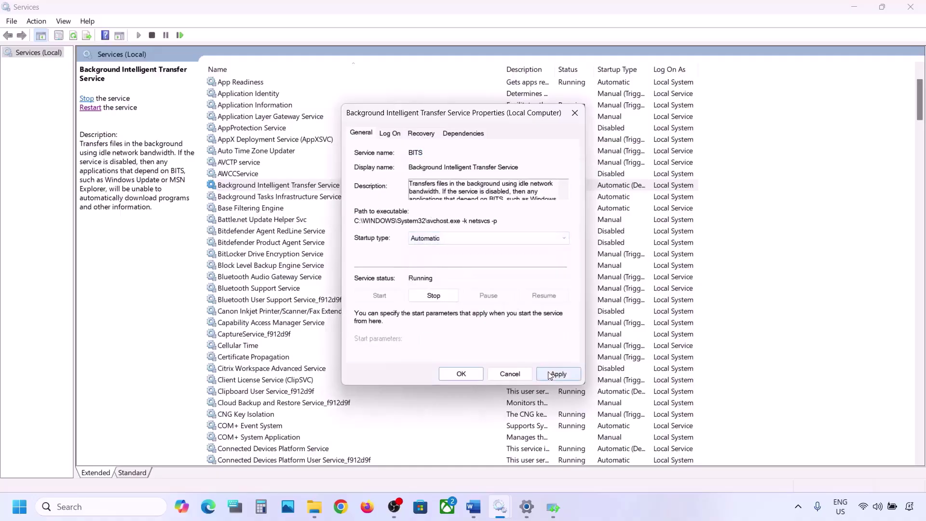
left_click(558, 373)
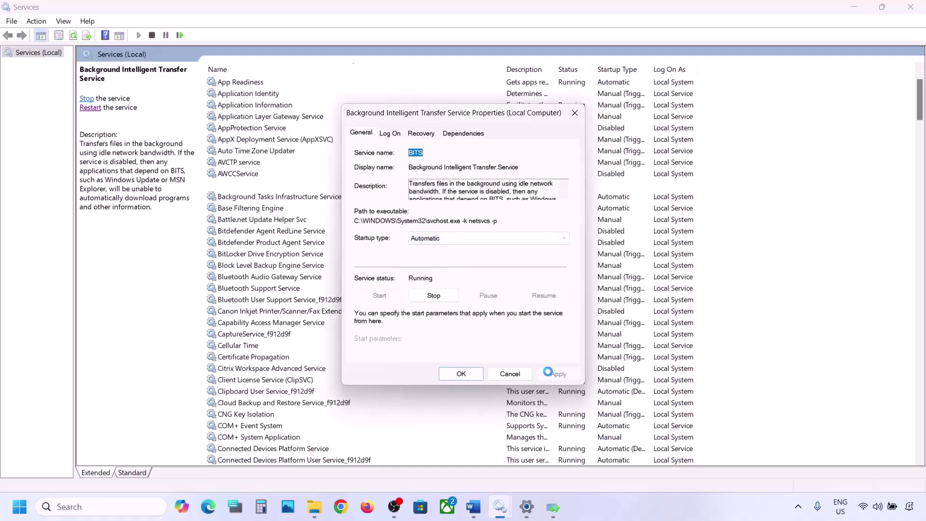
left_click(461, 374)
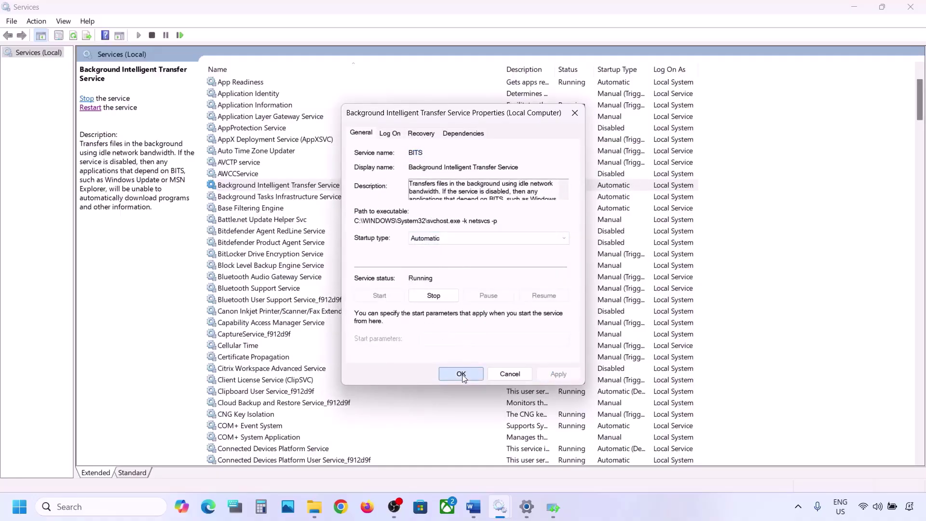
right_click(285, 188)
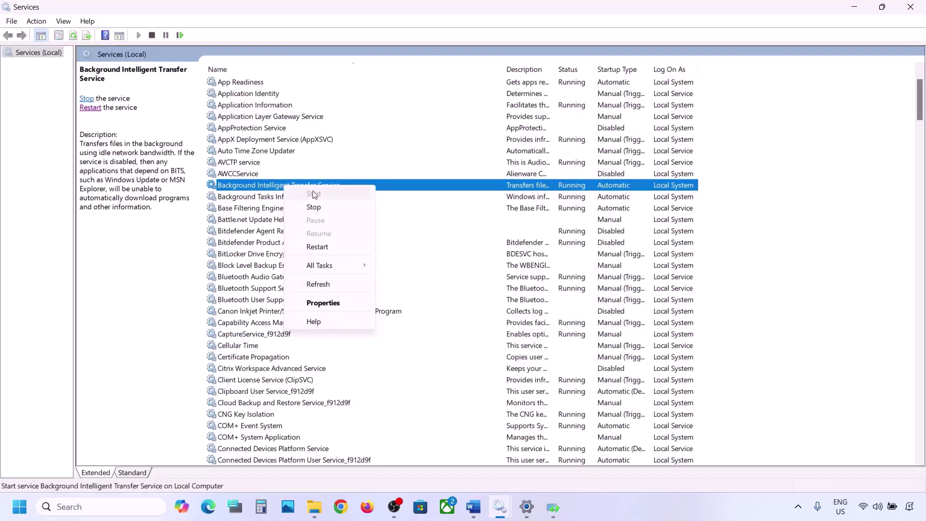
left_click(318, 247)
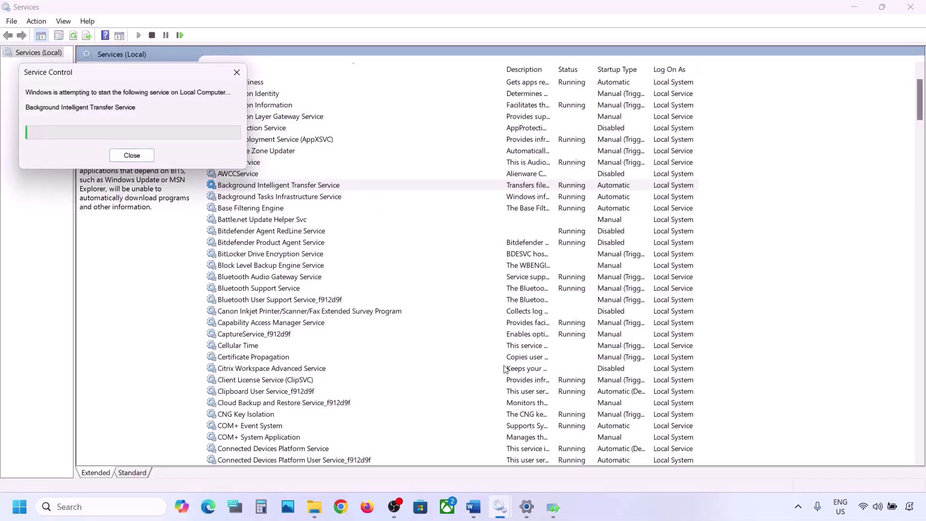
mouse_move(476, 510)
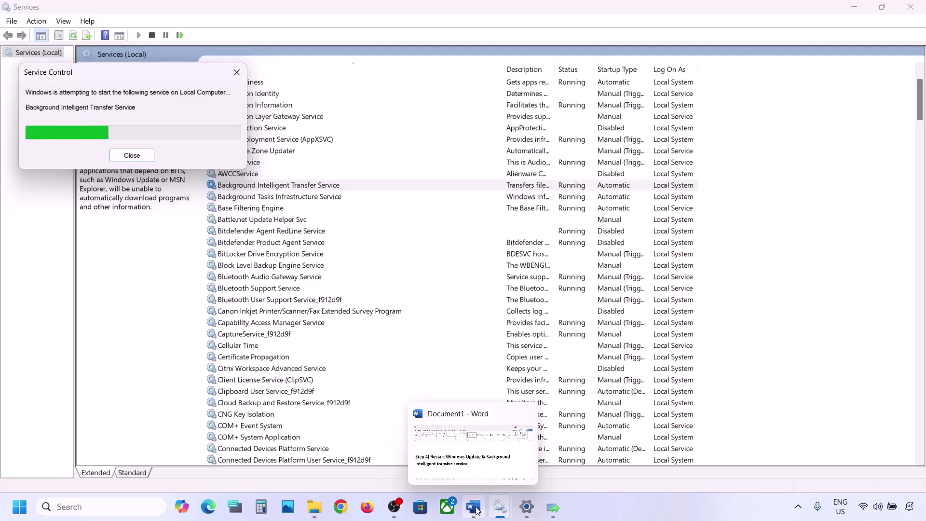
- Copy the Windows 11 download page link under Step 5 in the Word document and open it in Chrome
left_click(477, 510)
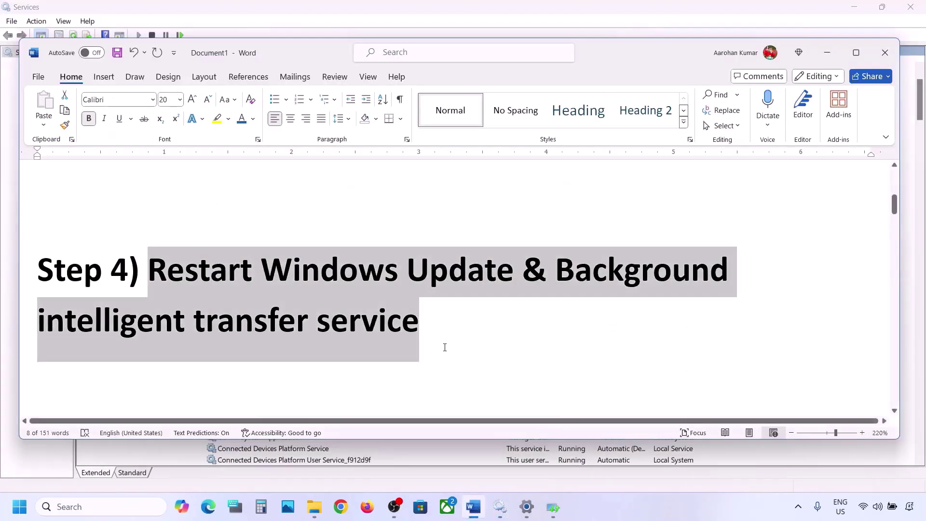
scroll(445, 348, "down", 5)
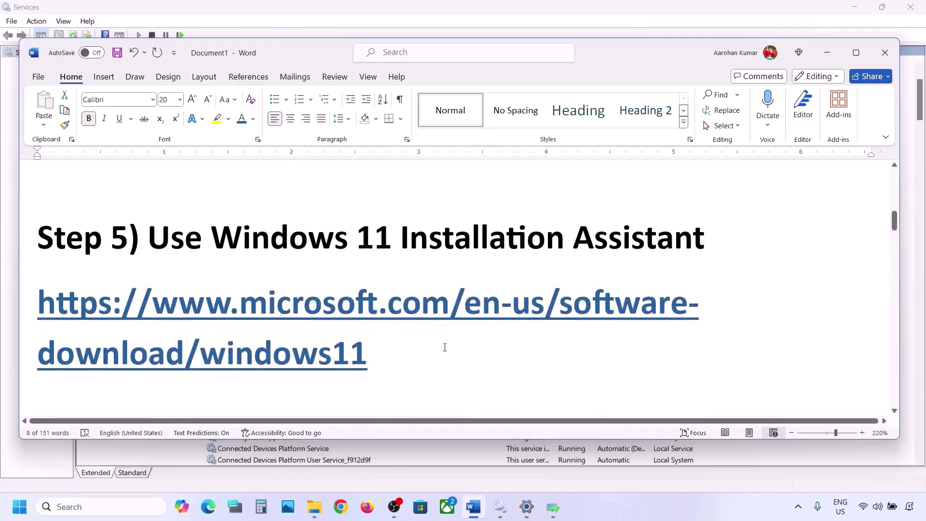
left_click_drag(384, 361, 39, 308)
right_click(38, 308)
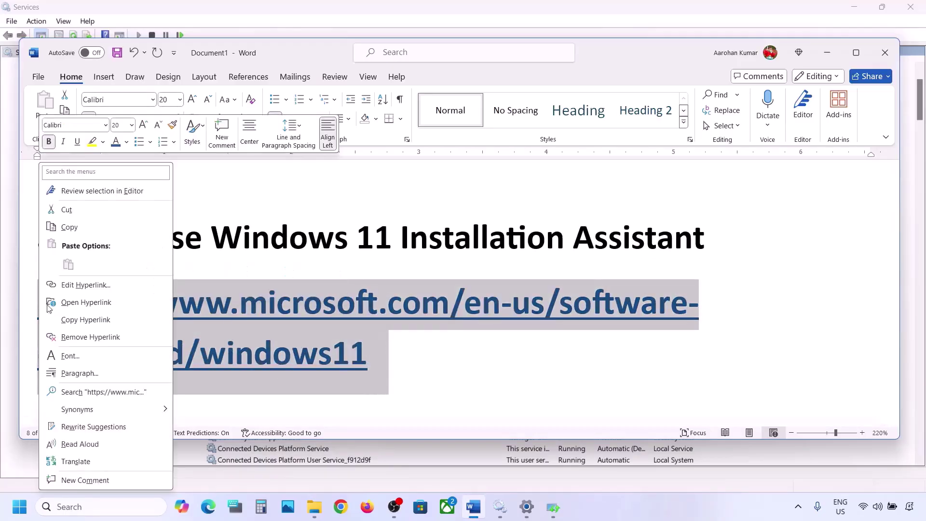
left_click(91, 226)
left_click(341, 508)
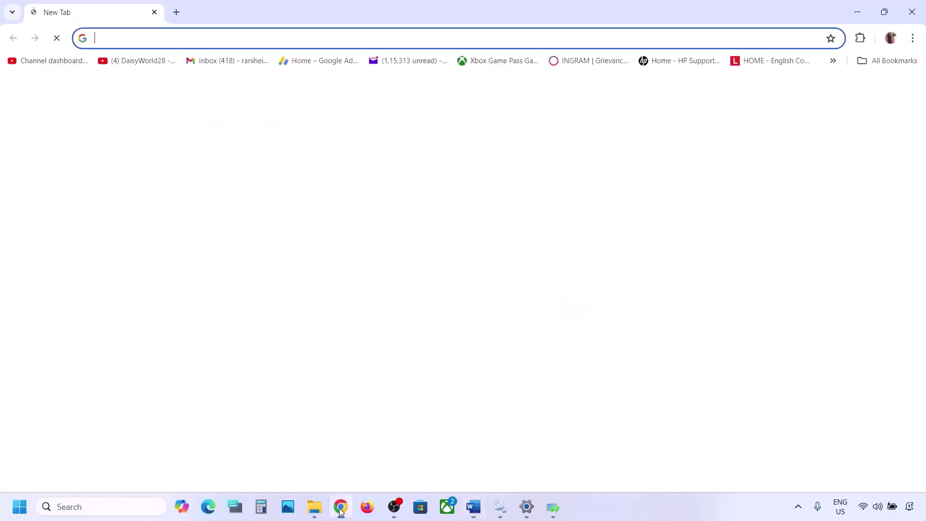
key("ctrl+v")
key("Return")
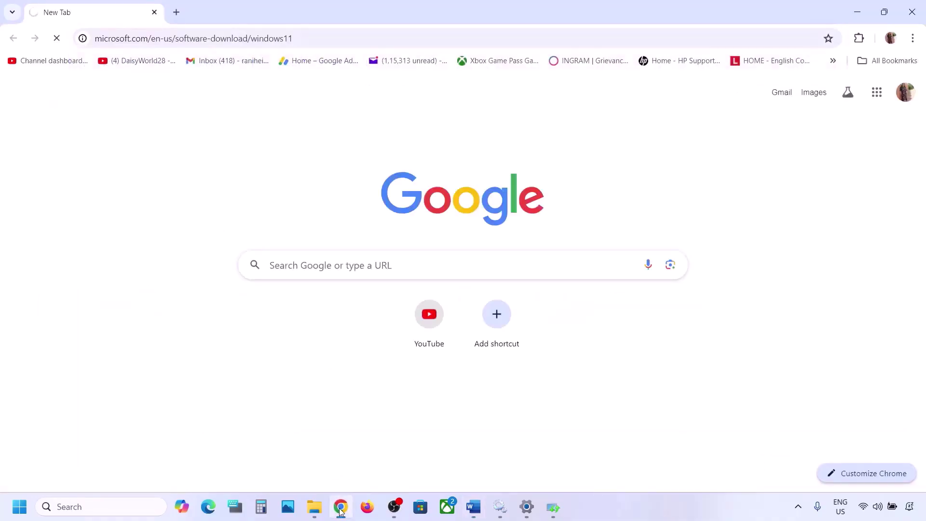
- Download the Windows 11 Installation Assistant, run Windows11InstallationAssistant.exe, and minimize its window
scroll(395, 326, "down", 1)
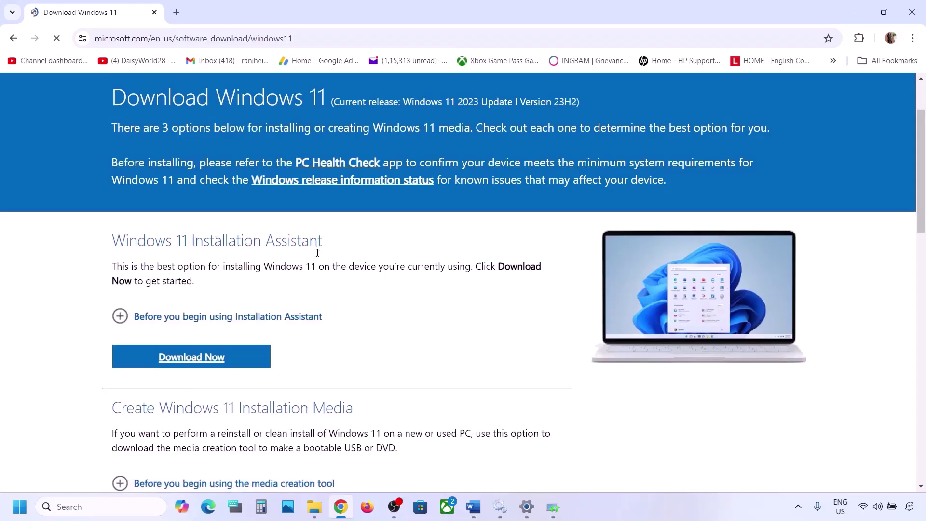
left_click(198, 357)
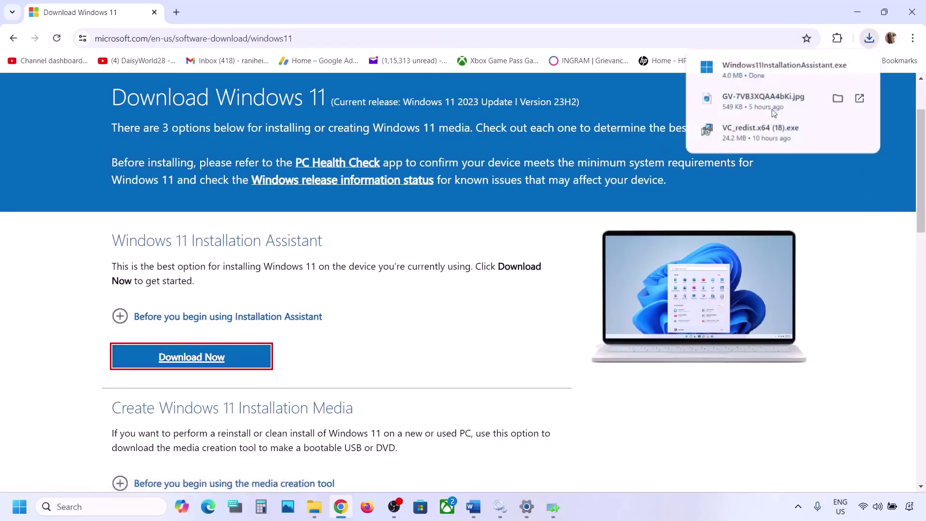
left_click(756, 69)
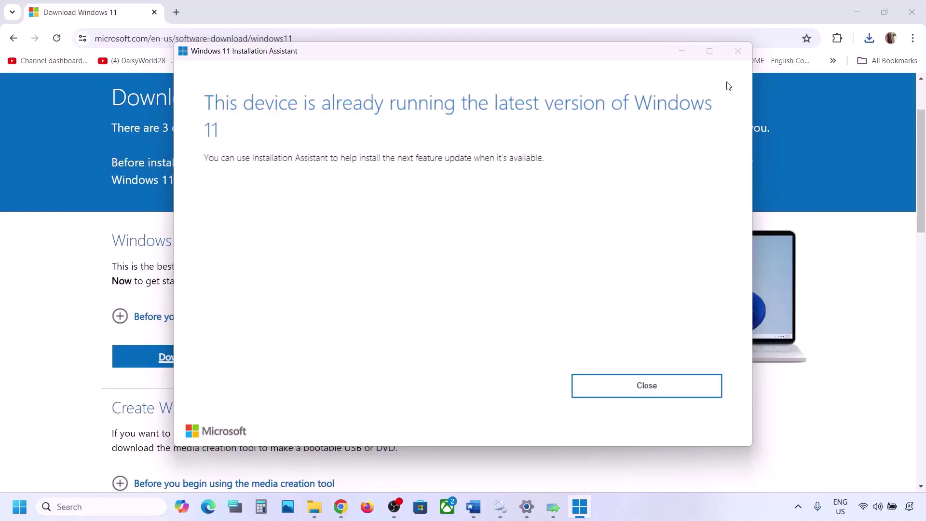
left_click(682, 51)
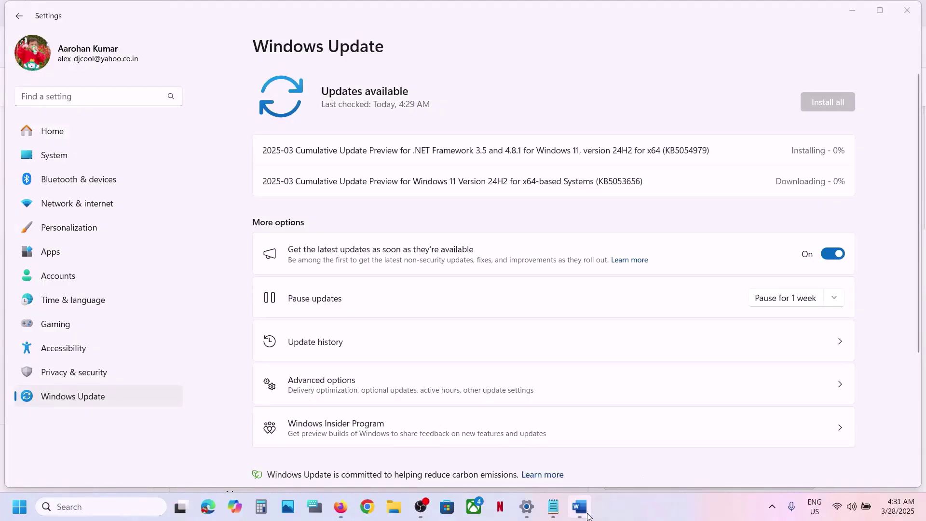
- Copy the Microsoft Update Catalog link under Step 6 in the Word document and open it in Chrome
left_click(588, 516)
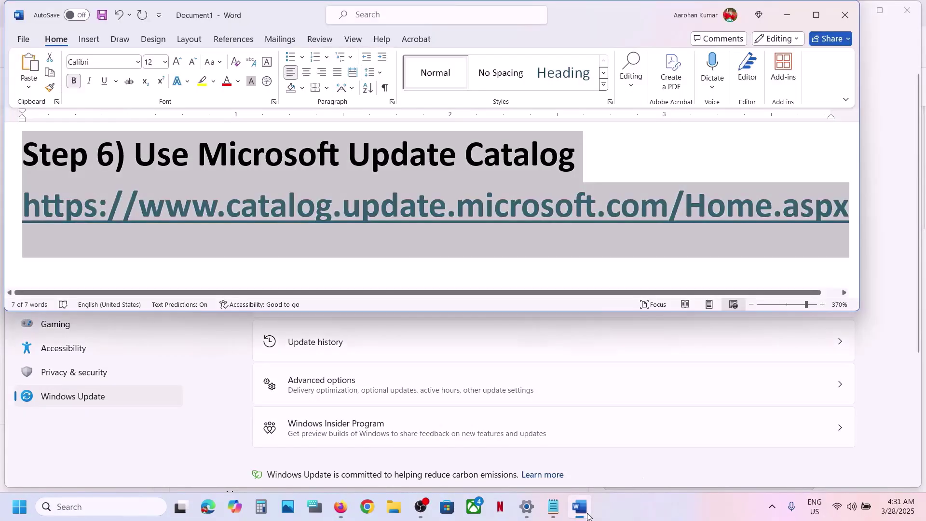
left_click(466, 243)
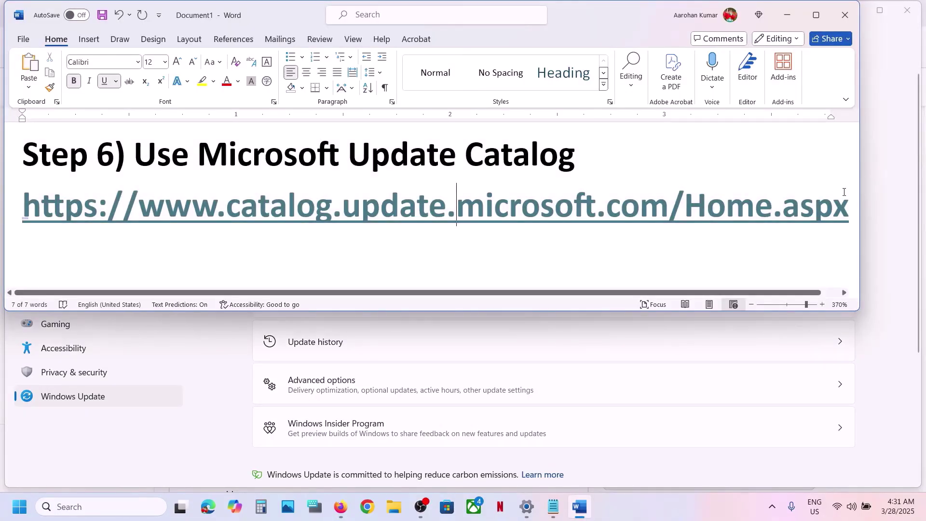
triple_click(327, 211)
left_click(327, 211)
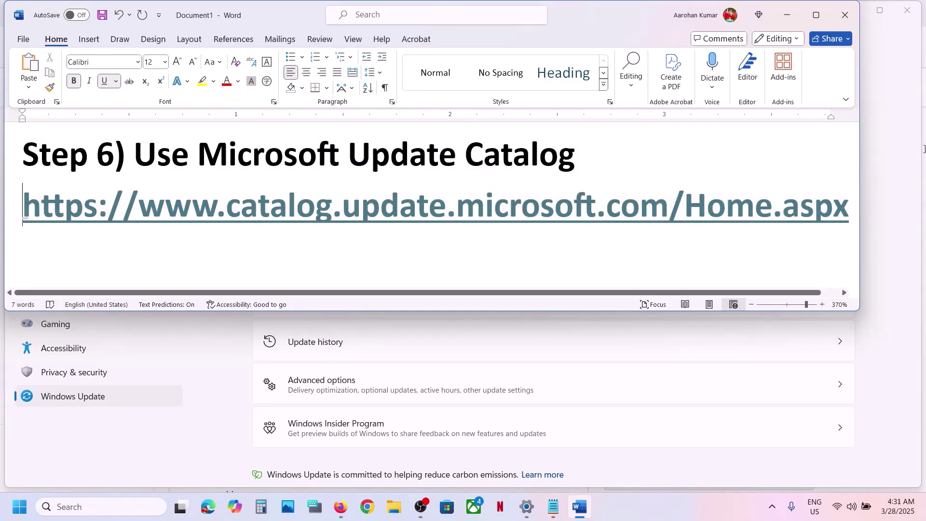
left_click(10, 212)
key("ctrl+c")
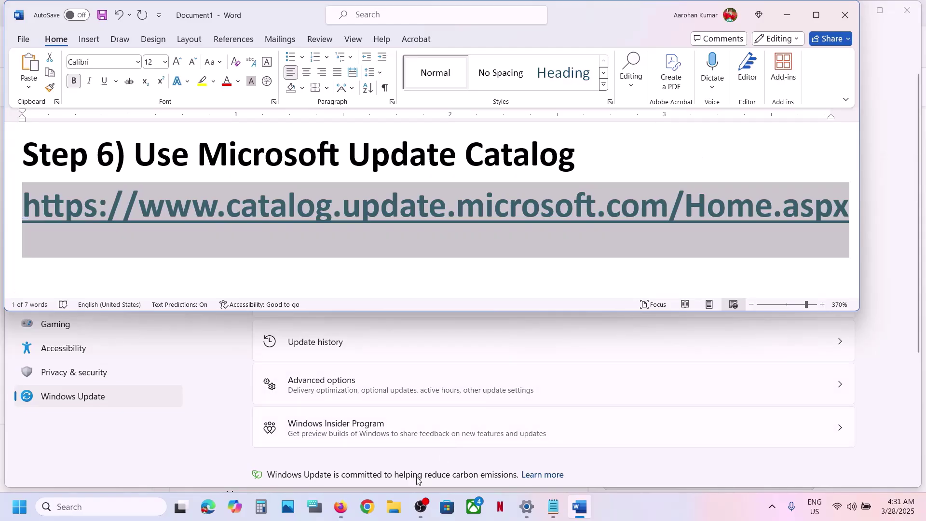
left_click(368, 506)
key("ctrl+v")
key("Return")
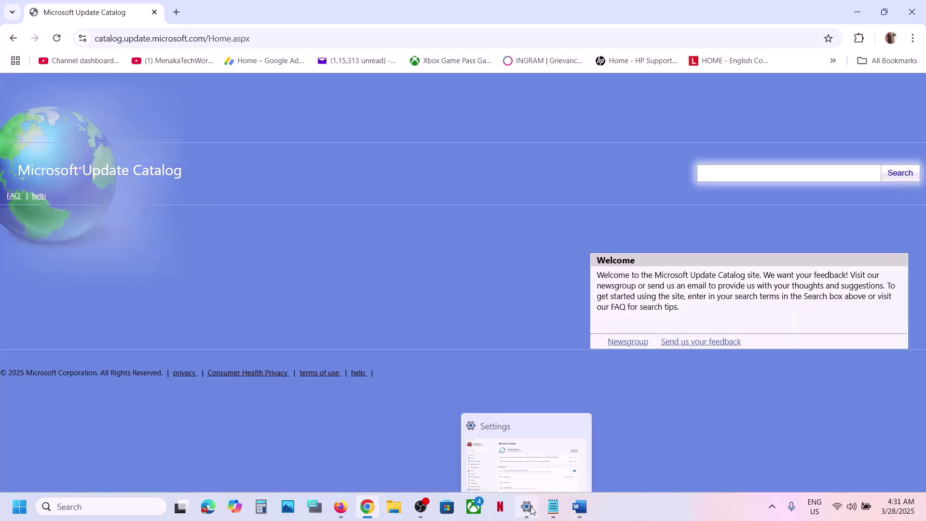
- Copy the number KB5053656 from the Windows Update page in Settings and search the Microsoft Update Catalog for it
left_click(527, 506)
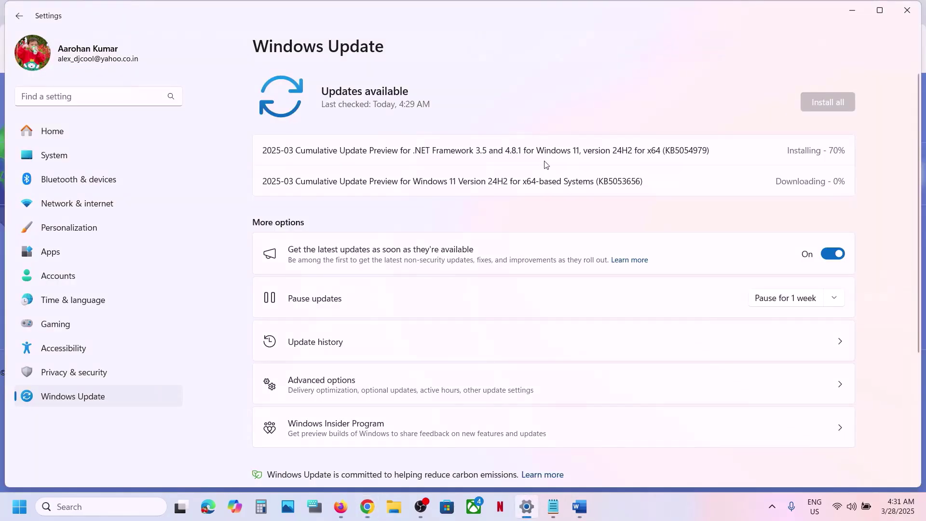
double_click(615, 183)
key("ctrl+c")
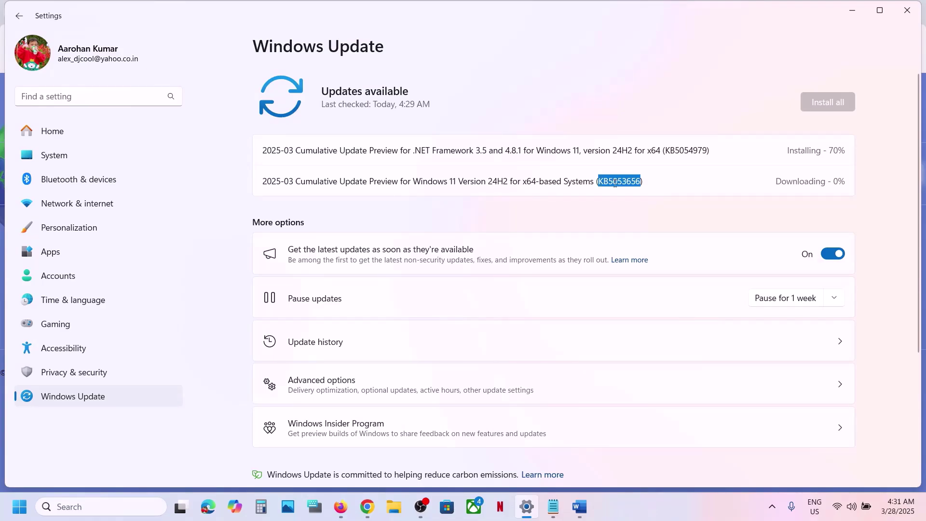
left_click(615, 183)
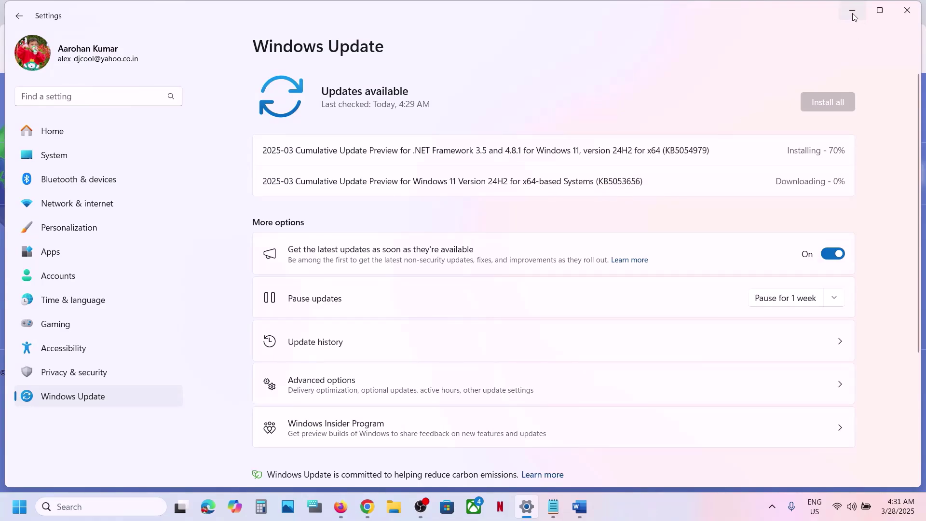
left_click(853, 16)
key("ctrl+v")
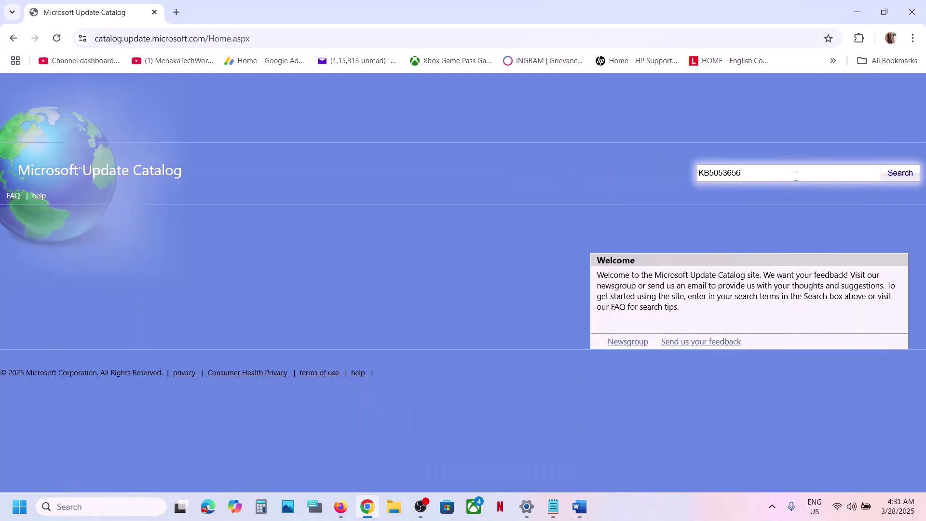
left_click(898, 175)
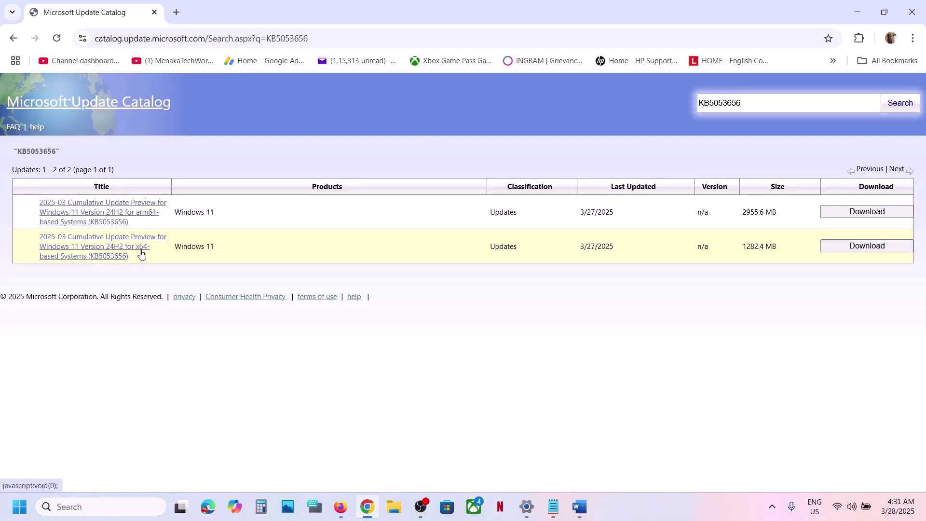
- Check the PC's system type on the System About page in Settings, and return to the catalog results
left_click(19, 507)
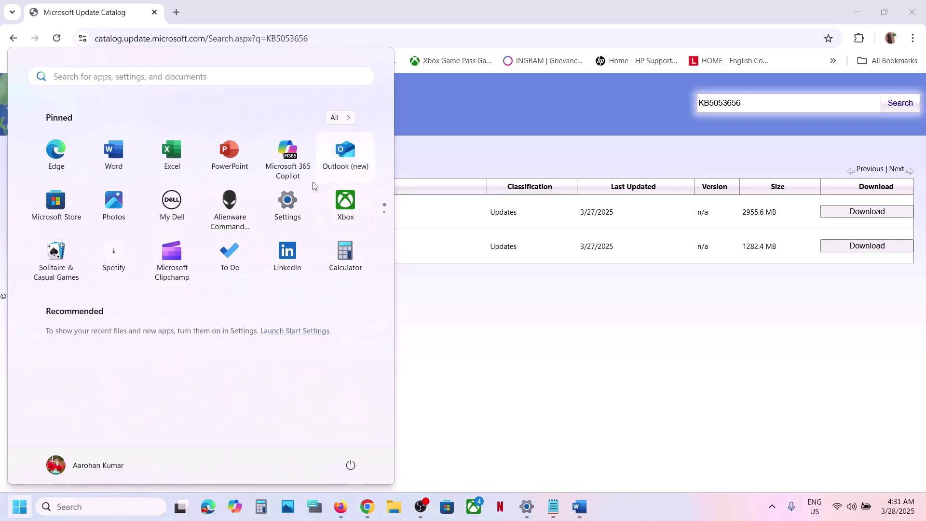
left_click(287, 203)
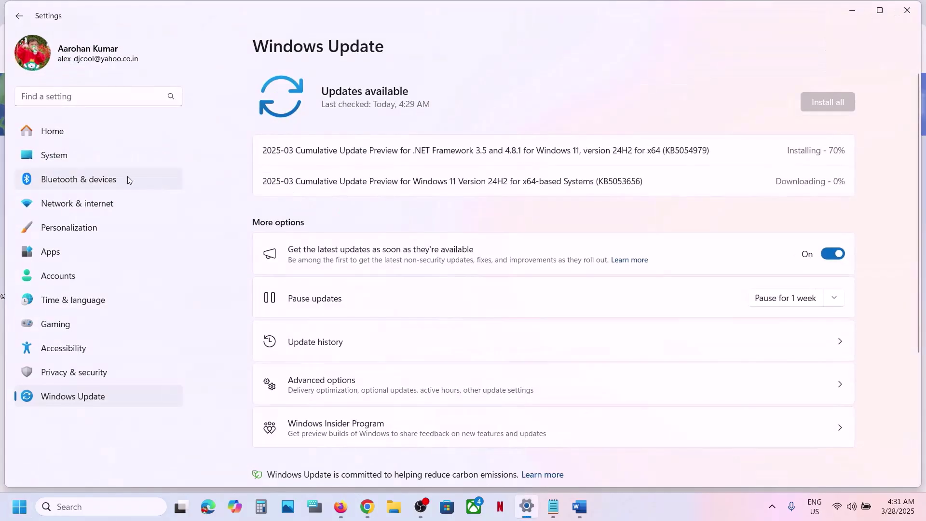
left_click(48, 159)
scroll(436, 271, "down", 10)
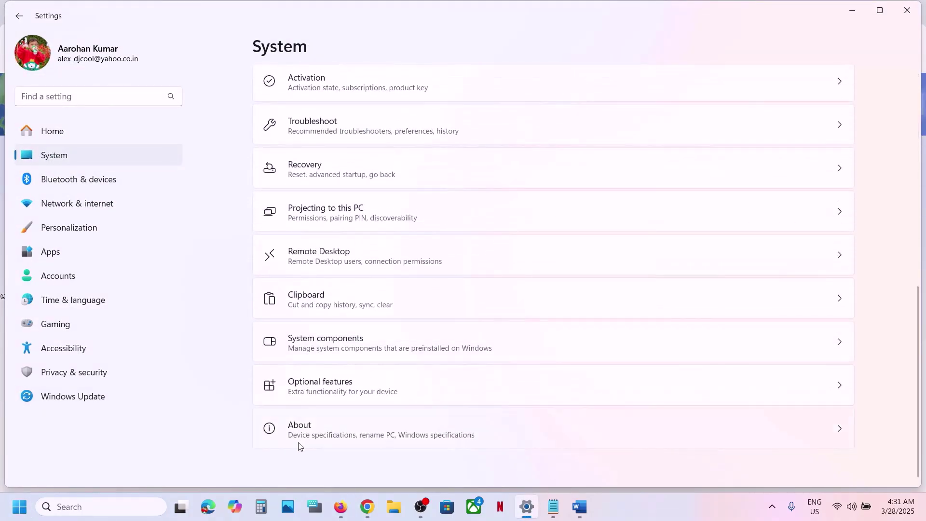
left_click(299, 434)
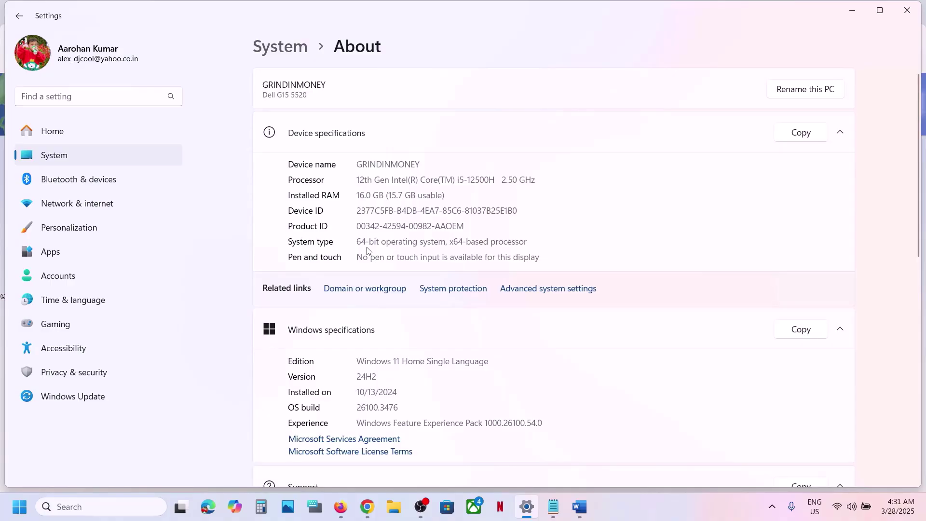
left_click_drag(363, 242, 548, 238)
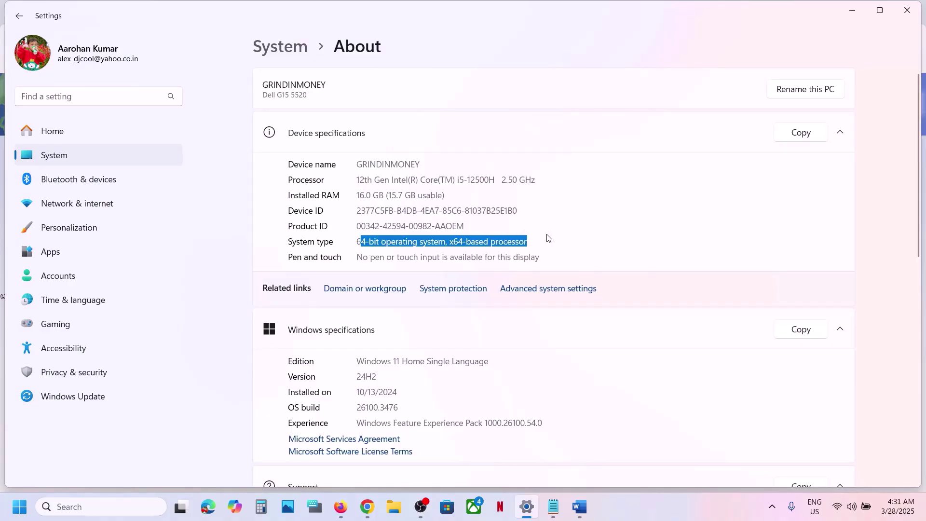
left_click(851, 11)
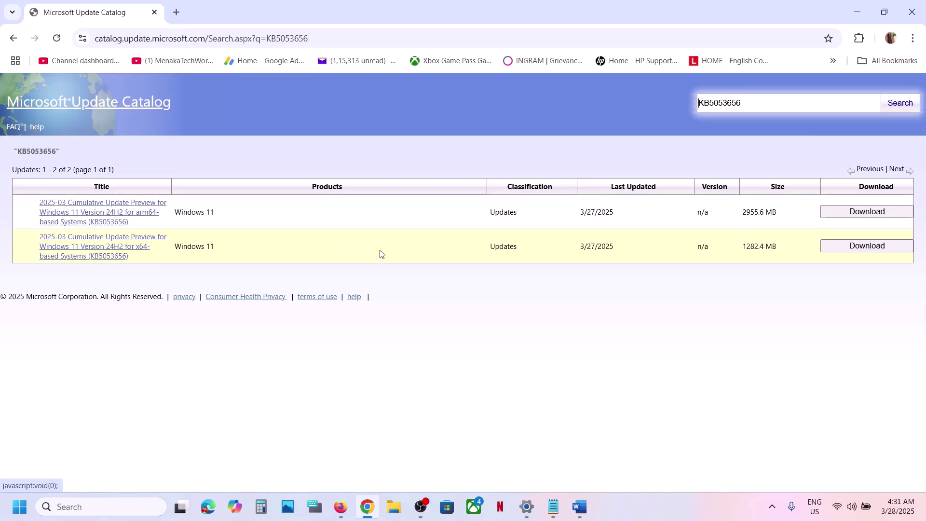
- Download the kb5053656 x64 .msu file for the x64-based Windows 11 Version 24H2 update and check its download progress
left_click(864, 255)
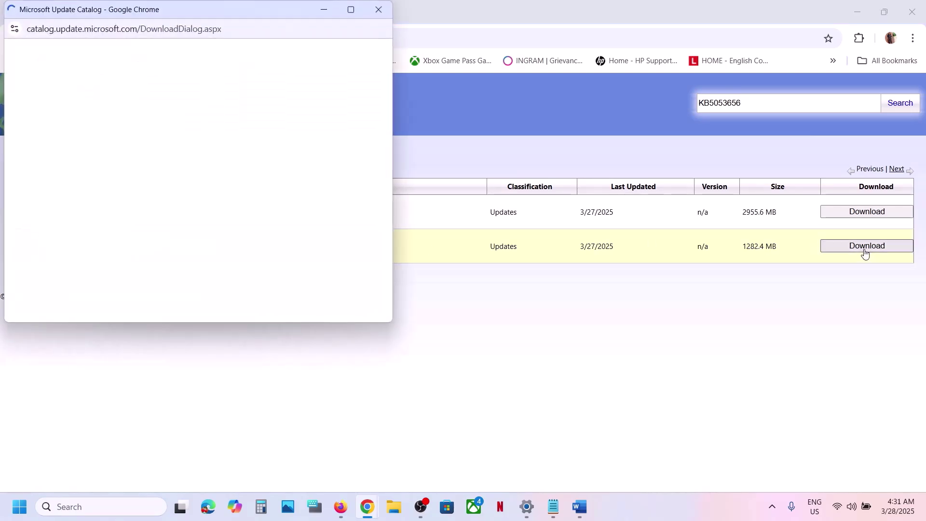
left_click_drag(264, 10, 607, 89)
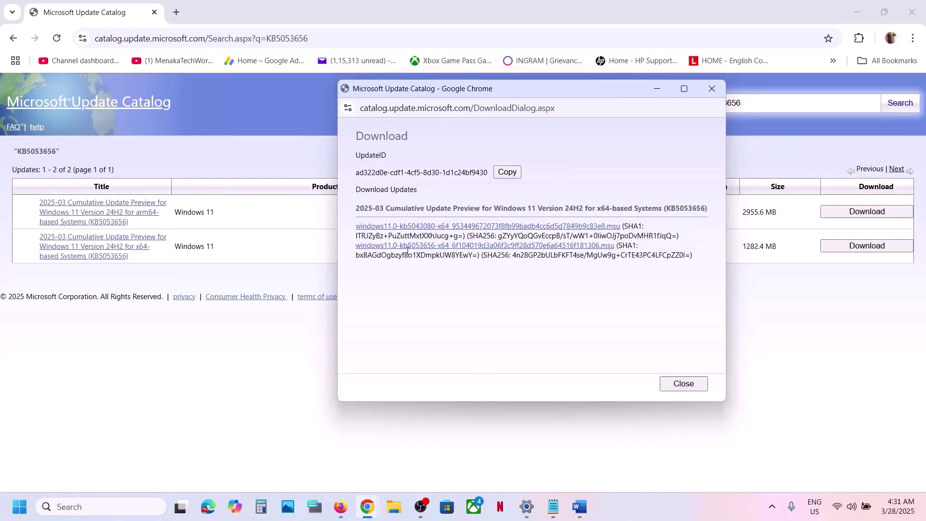
left_click(469, 248)
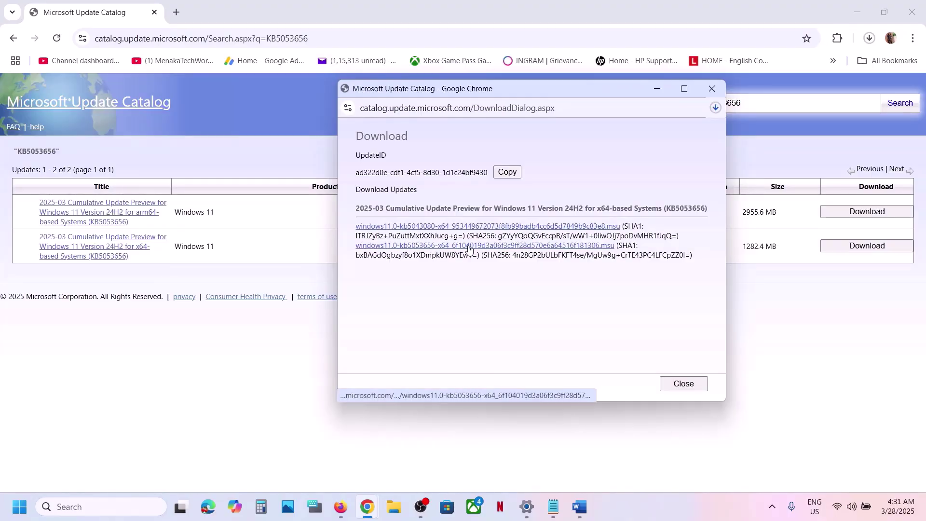
left_click(718, 110)
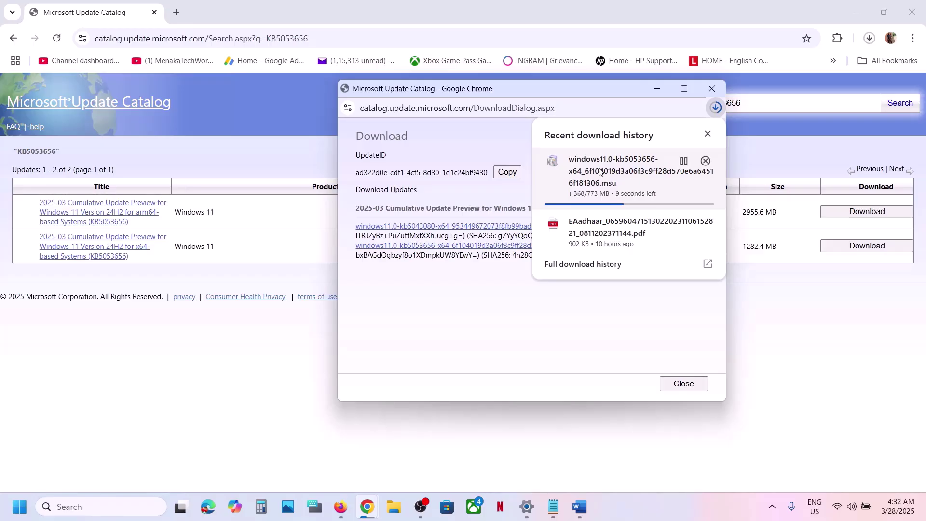
left_click(505, 292)
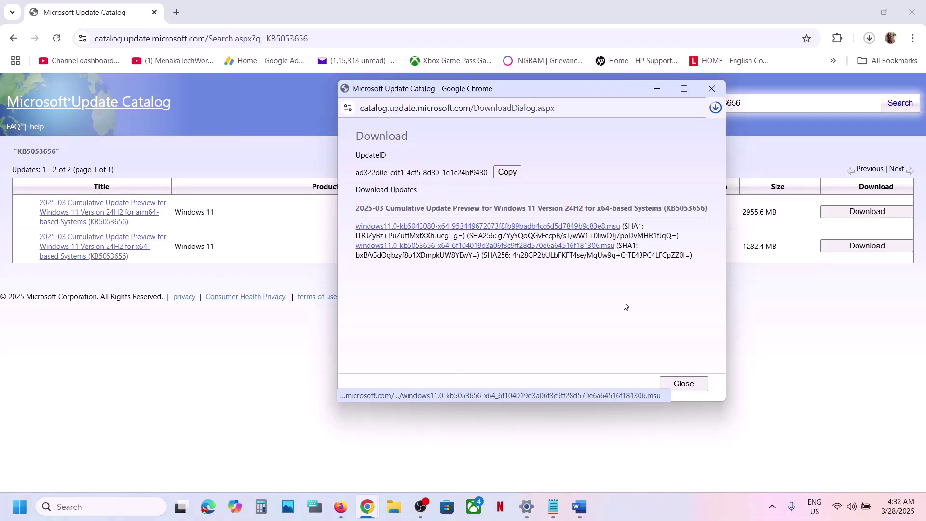
left_click(777, 322)
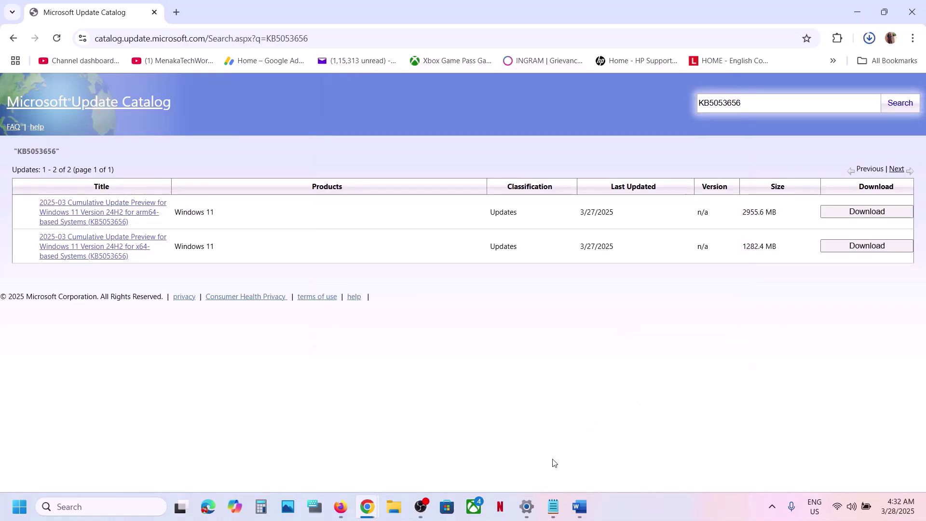
- Find the .NET Framework update's number KB5054979 on the Windows Update page in Settings, and return to the Microsoft Update Catalog
left_click(579, 509)
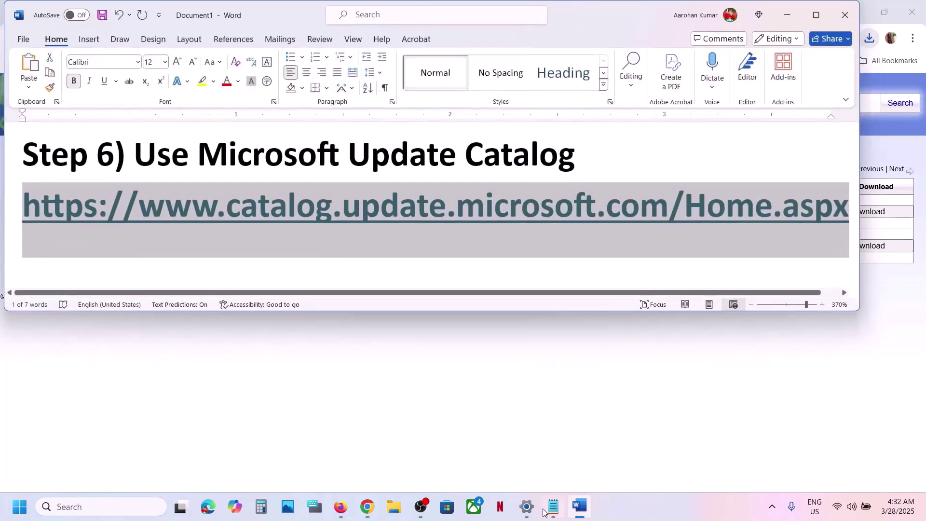
left_click(531, 511)
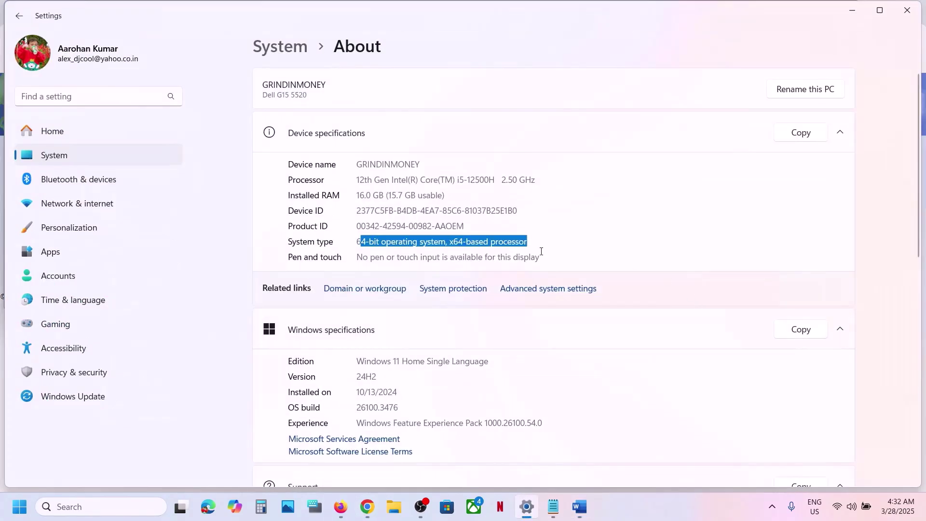
left_click(91, 396)
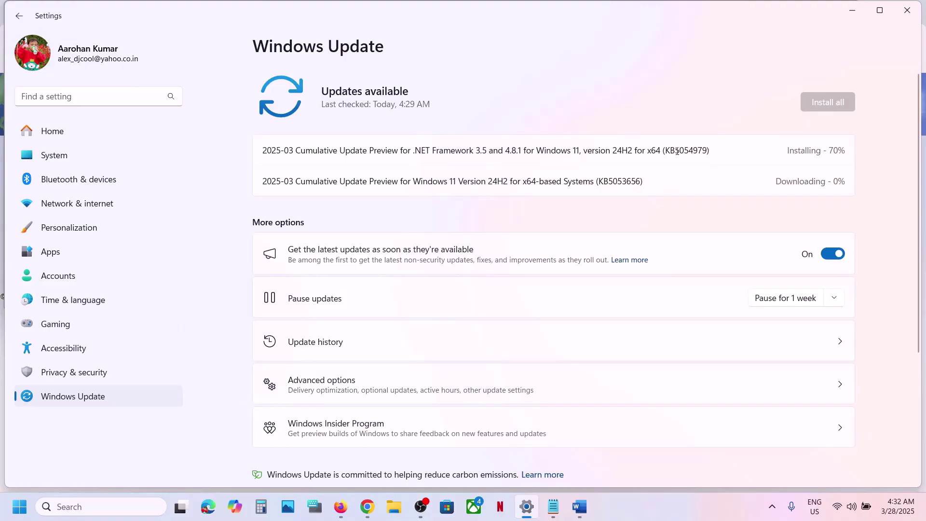
double_click(677, 151)
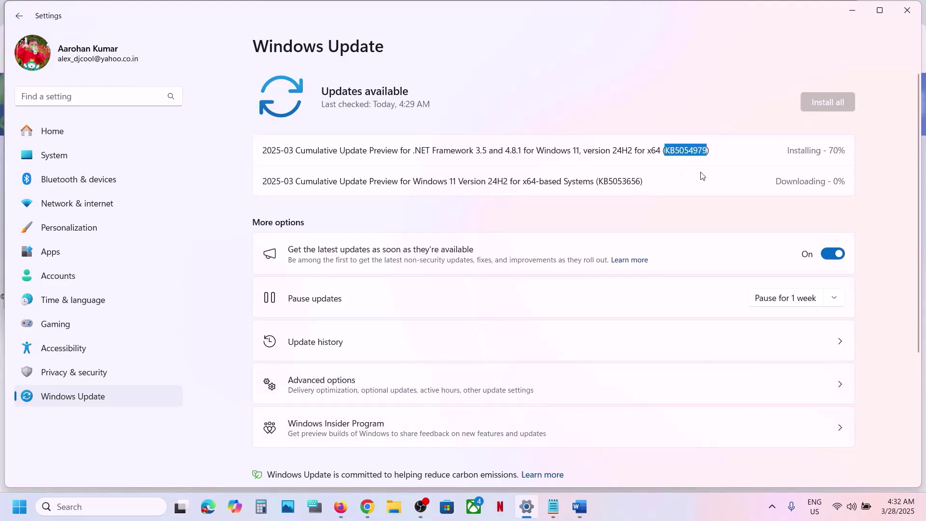
mouse_move(375, 494)
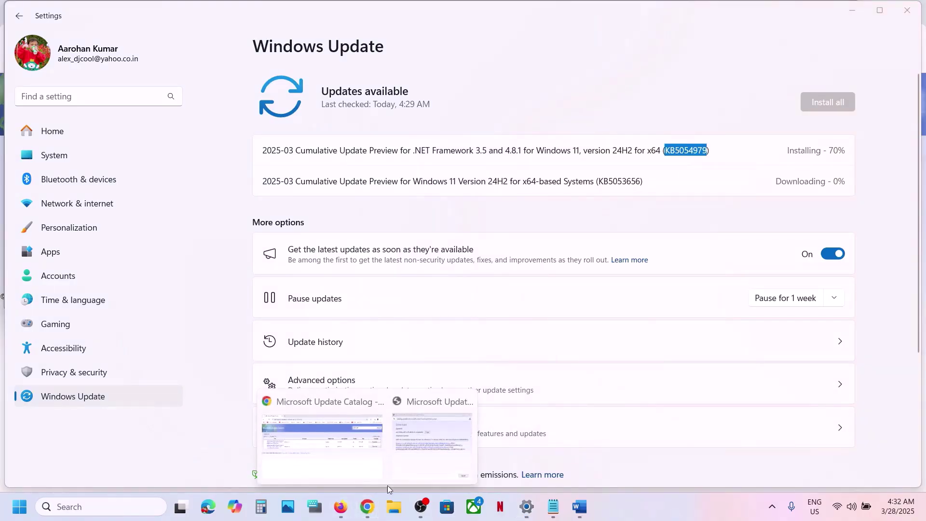
left_click(341, 453)
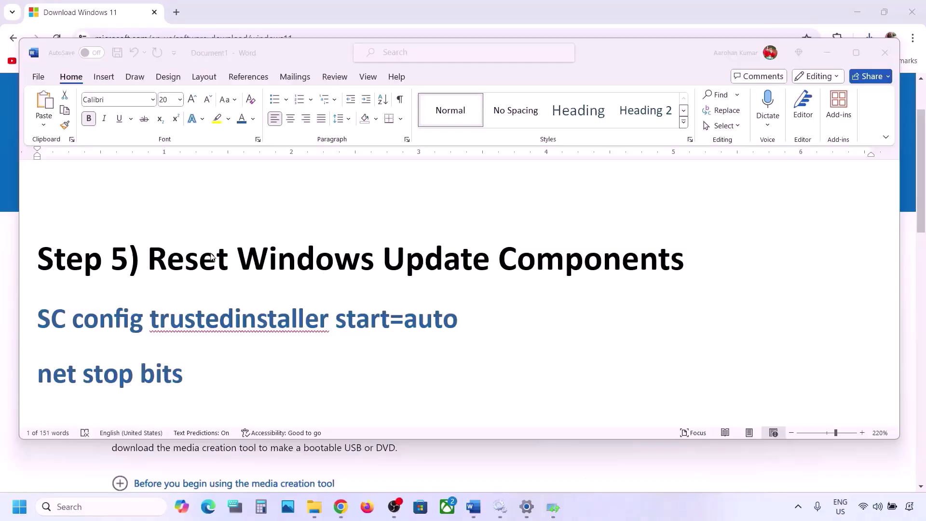
- Copy the Step 5 reset commands in the Word document, from "SC config trustedinstaller start=auto" through "net start appidsvc"
left_click_drag(153, 255, 684, 263)
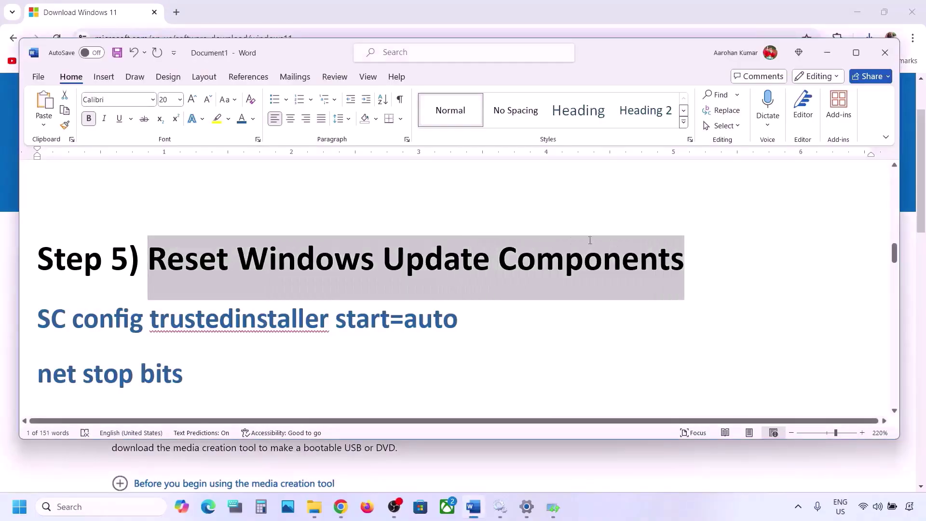
left_click(39, 317)
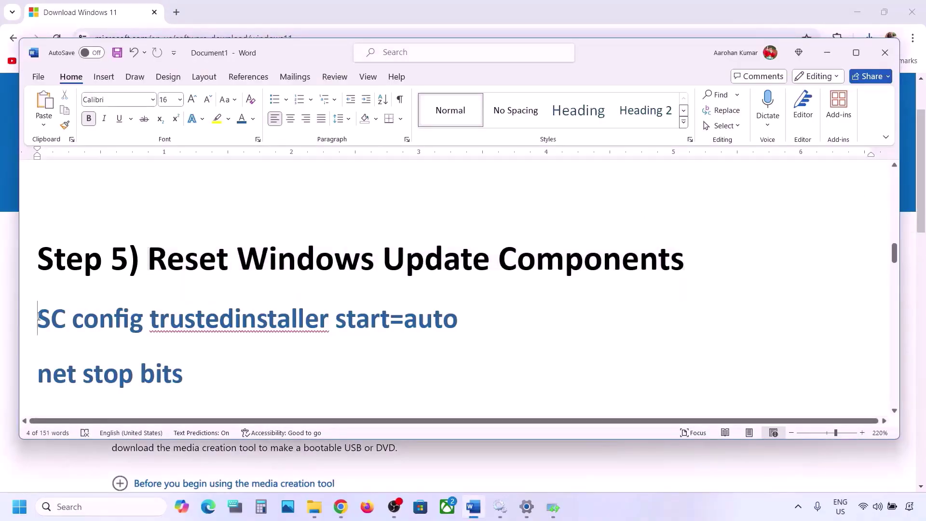
key("shift+Down")
key("shift+Down")
key("shift+Down")
key("shift+Down")
key("shift+Down")
key("shift+Down")
key("shift+Down")
key("shift+Down")
key("shift+Down")
key("shift+Down")
key("shift+Down")
key("shift+Down")
key("shift+Down")
key("shift+Down")
key("shift+Down")
key("shift+Down")
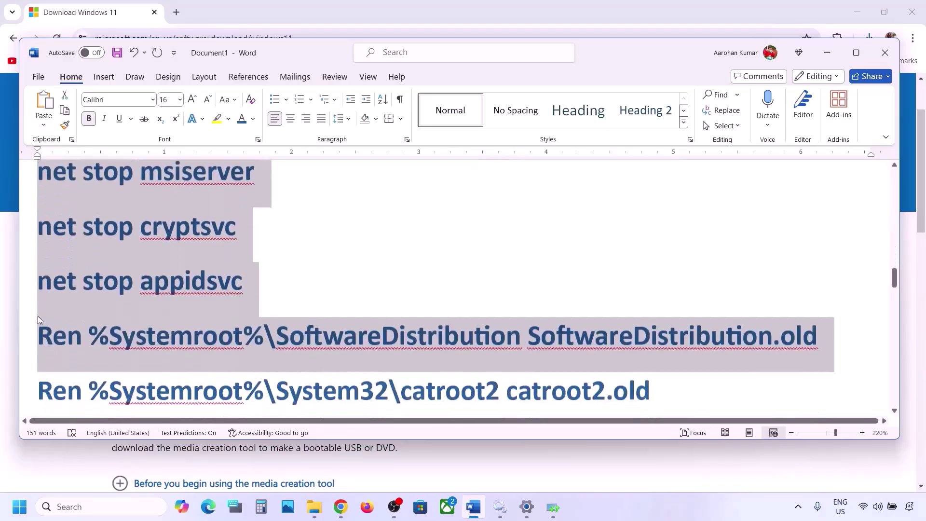
key("shift+Down")
key("shift+Down")
key("shift+Down")
key("shift+Down")
key("shift+Down")
key("shift+Down")
key("shift+Down")
key("shift+Down")
key("shift+Down")
key("shift+Down")
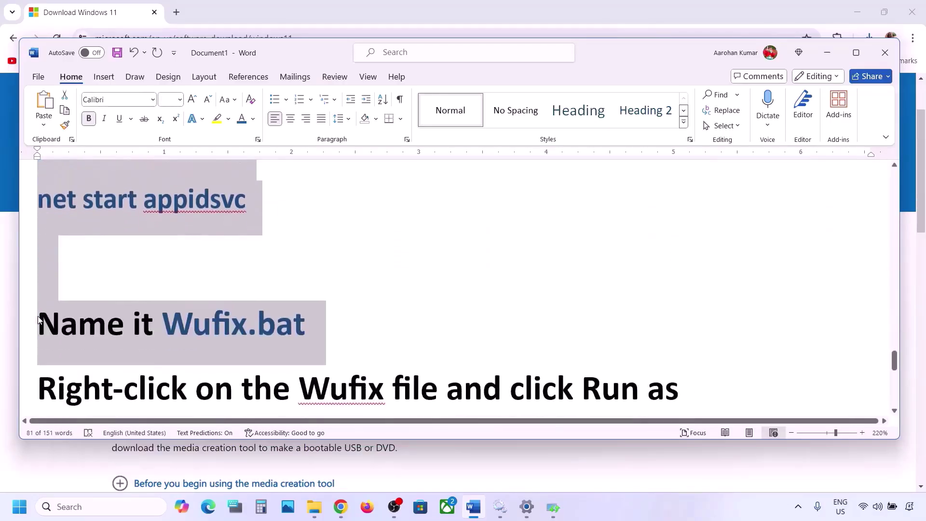
key("shift+Up")
key("shift+Up")
key("shift+Up")
scroll(137, 284, "up", 2)
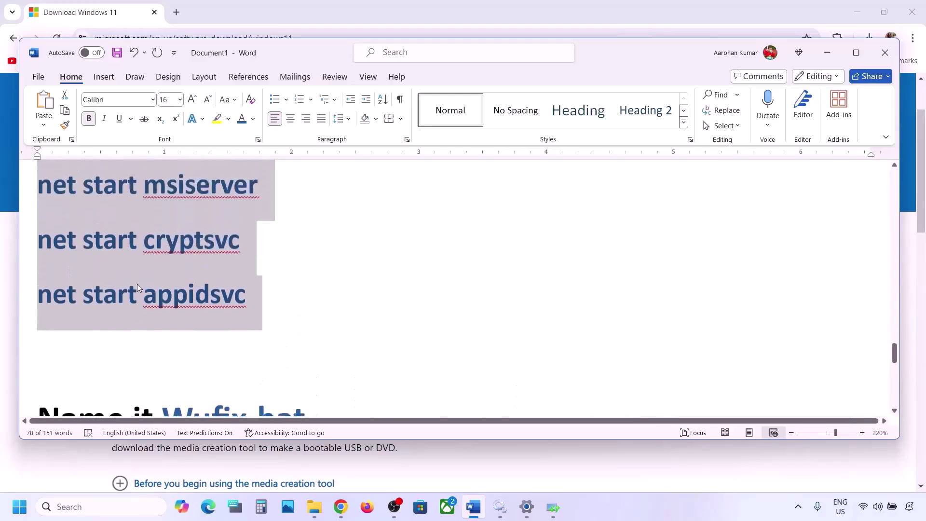
right_click(144, 244)
left_click(191, 295)
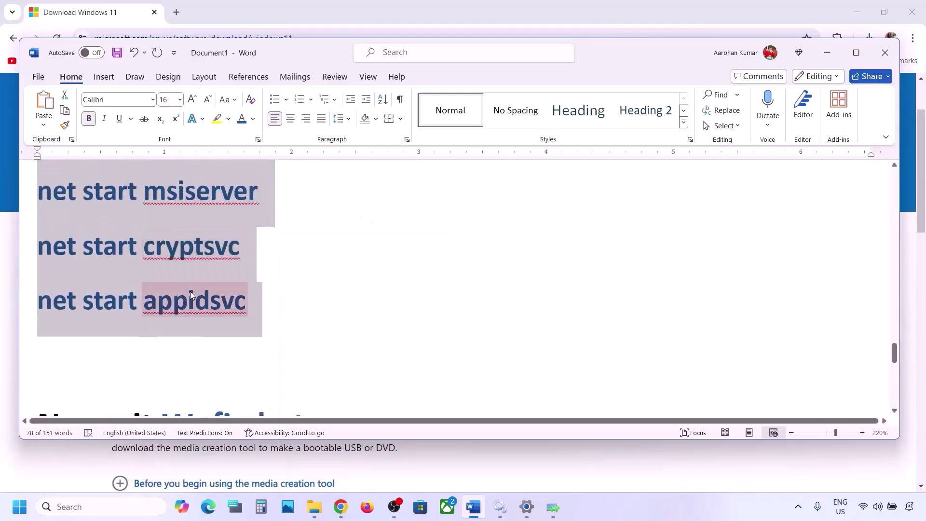
- Open Notepad and paste the copied Windows Update reset commands into a blank file
left_click(77, 507)
type("note")
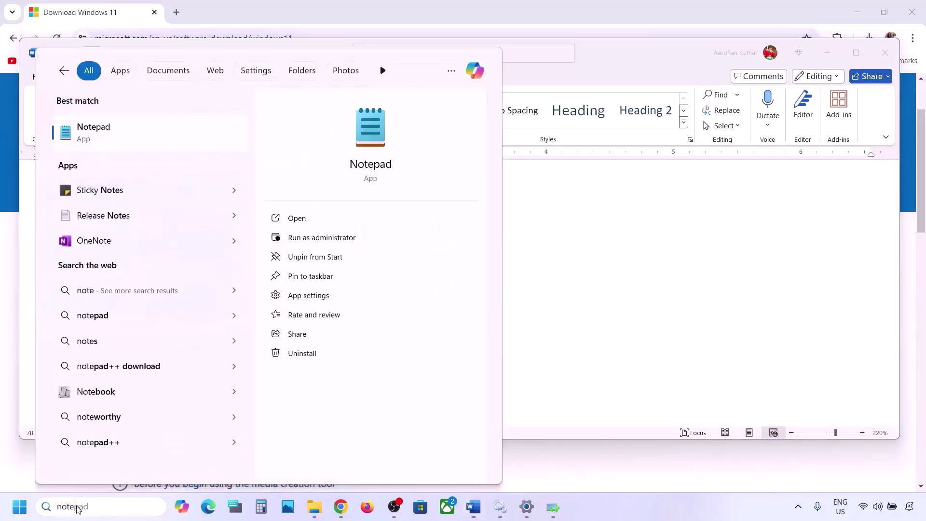
key("Return")
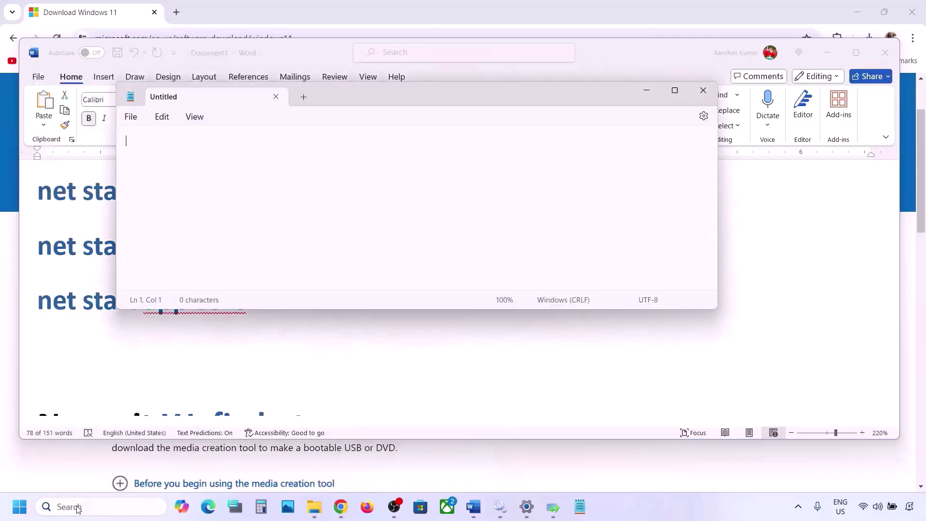
key("ctrl+v")
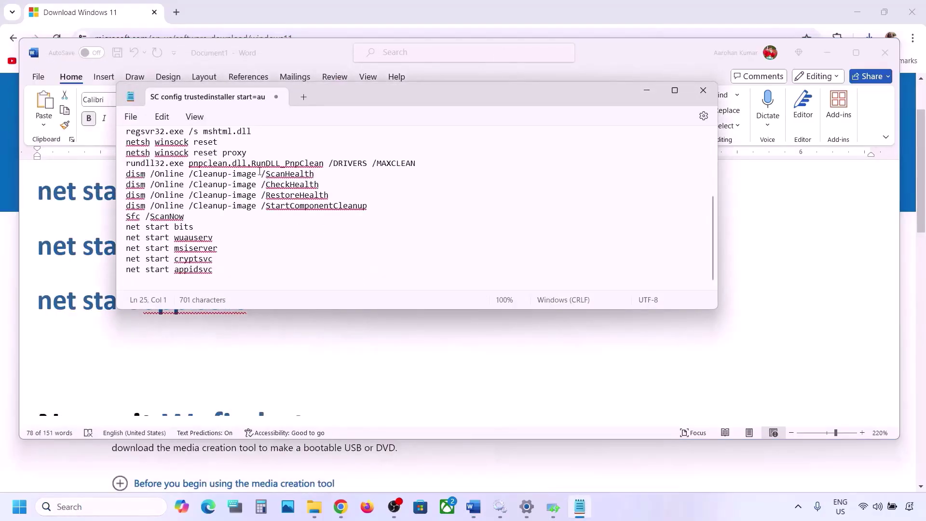
scroll(260, 171, "up", 4)
- Save the commands to the Desktop as Wufix.bat with the type All files, following the name in the Word document, and close Notepad
left_click(130, 119)
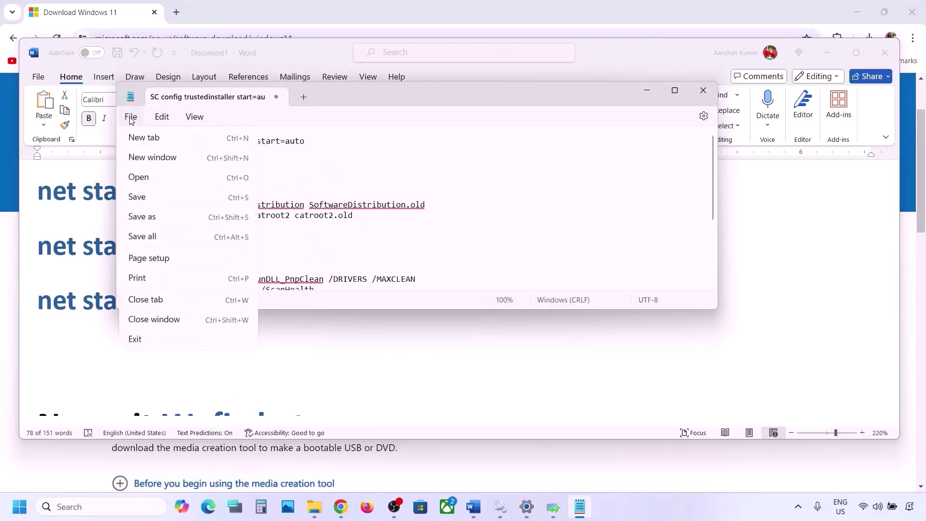
left_click(146, 219)
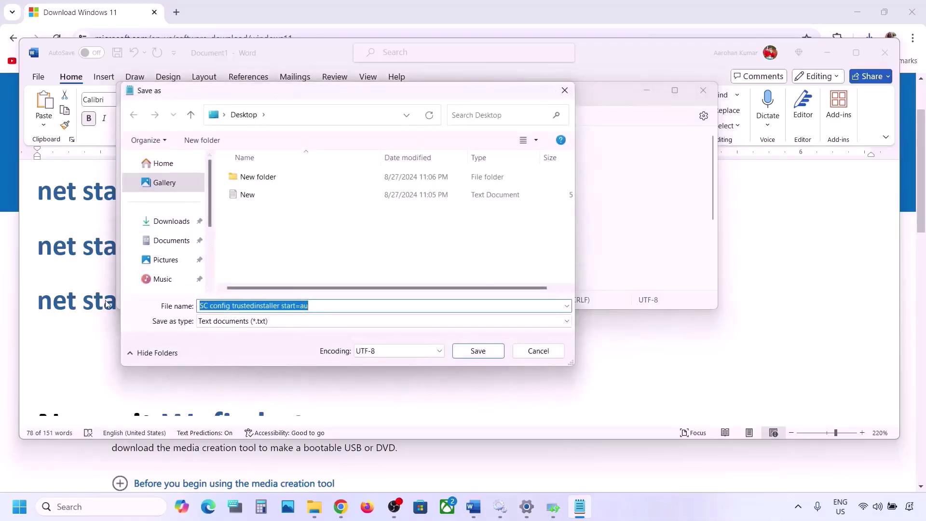
left_click(101, 307)
scroll(279, 212, "down", 5)
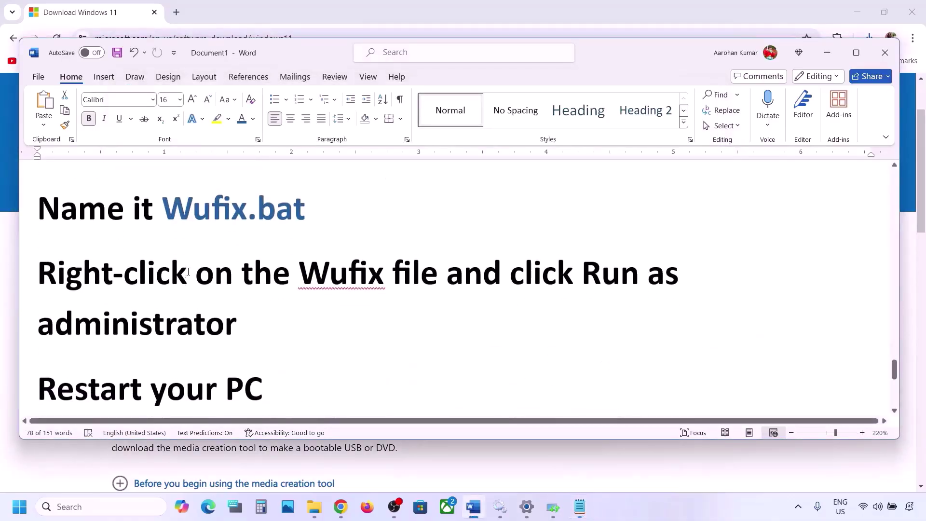
left_click_drag(313, 218, 201, 220)
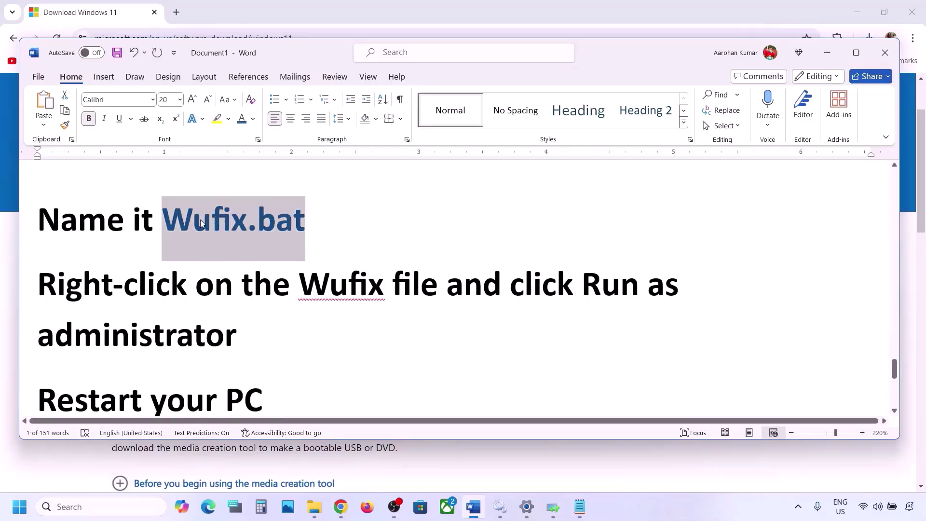
left_click(580, 507)
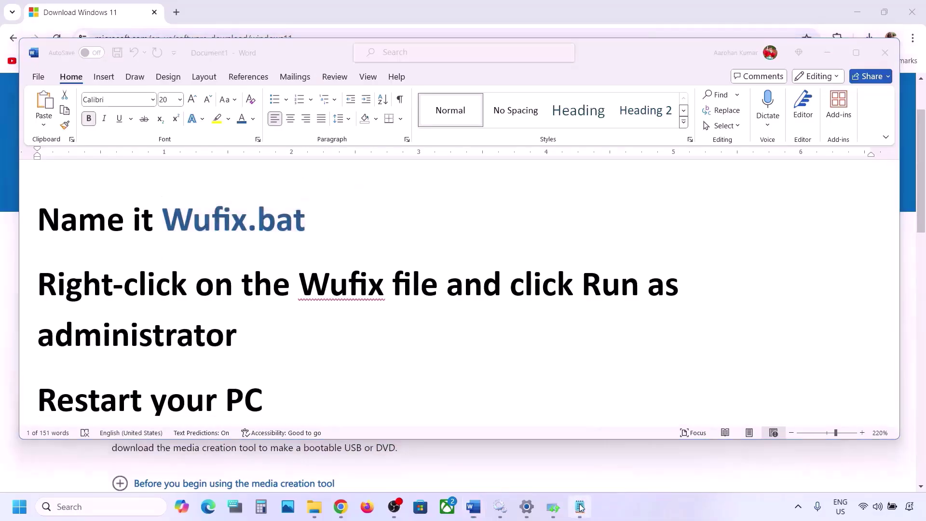
type("Wufix.bat")
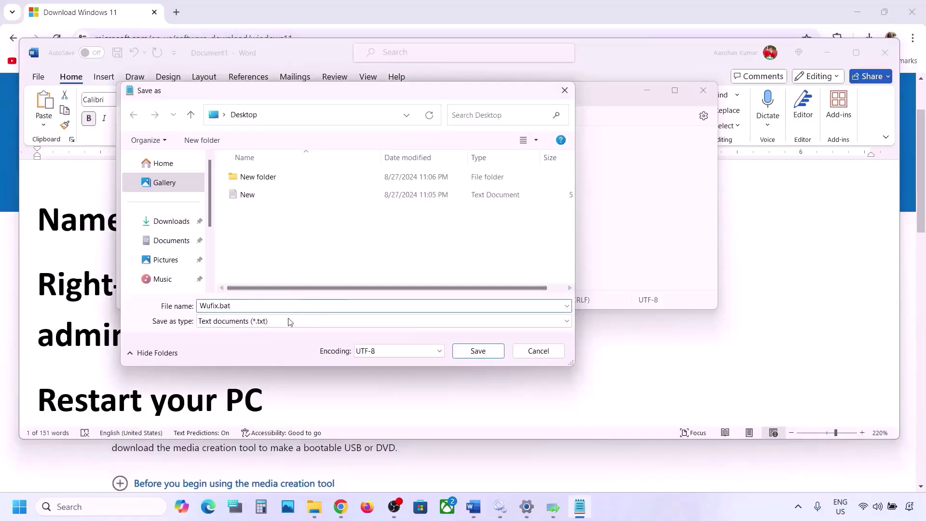
left_click(273, 323)
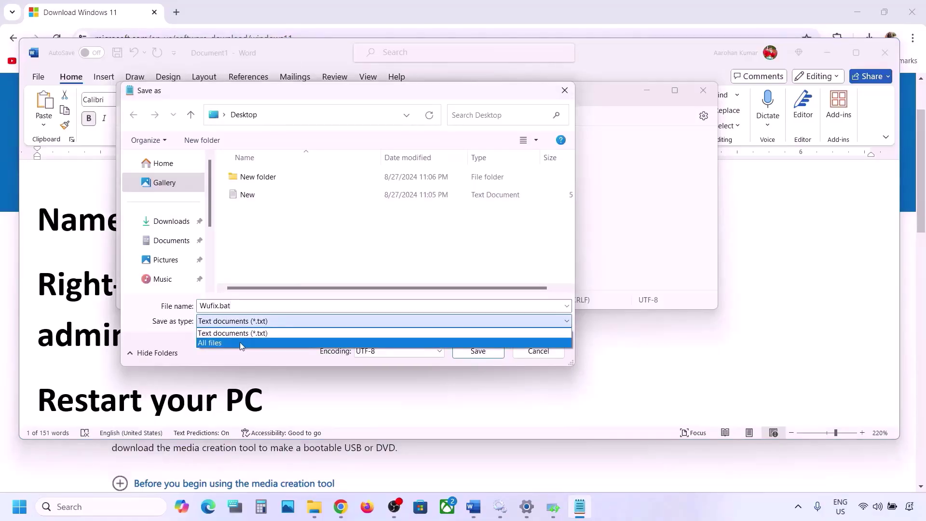
left_click(256, 342)
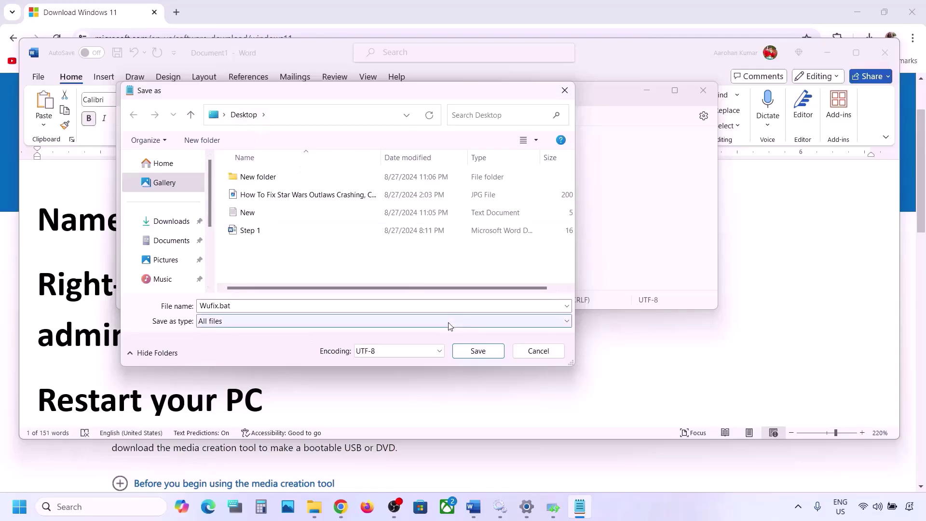
left_click(482, 354)
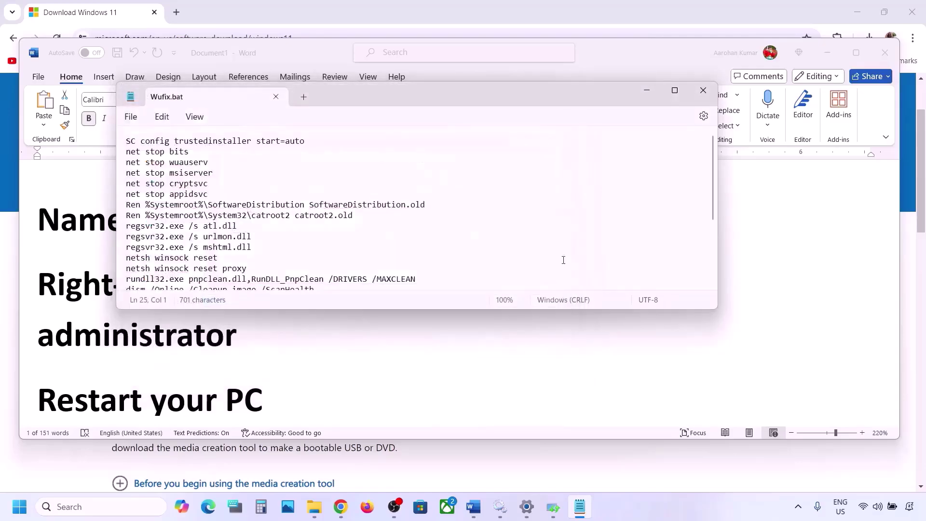
left_click(703, 90)
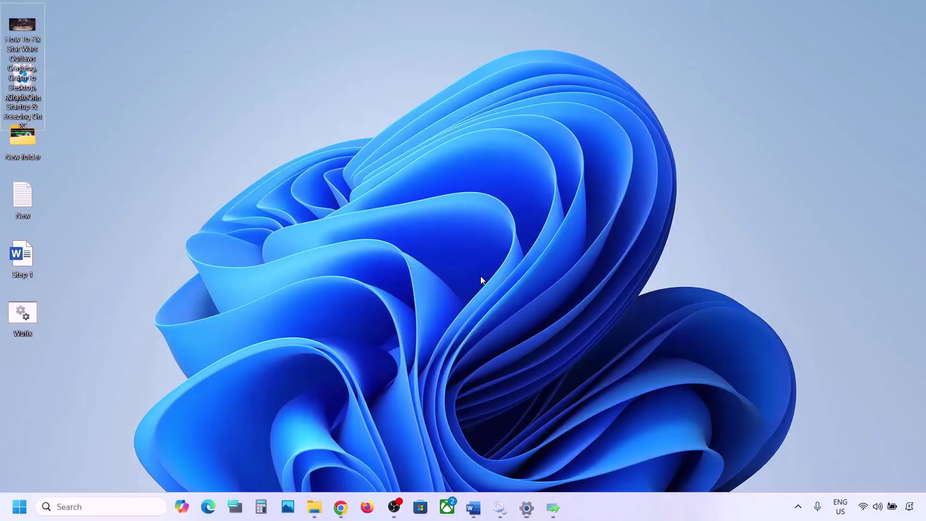
- Close the Windows Update troubleshooter and run the Wufix file on the desktop as administrator
left_click(28, 315)
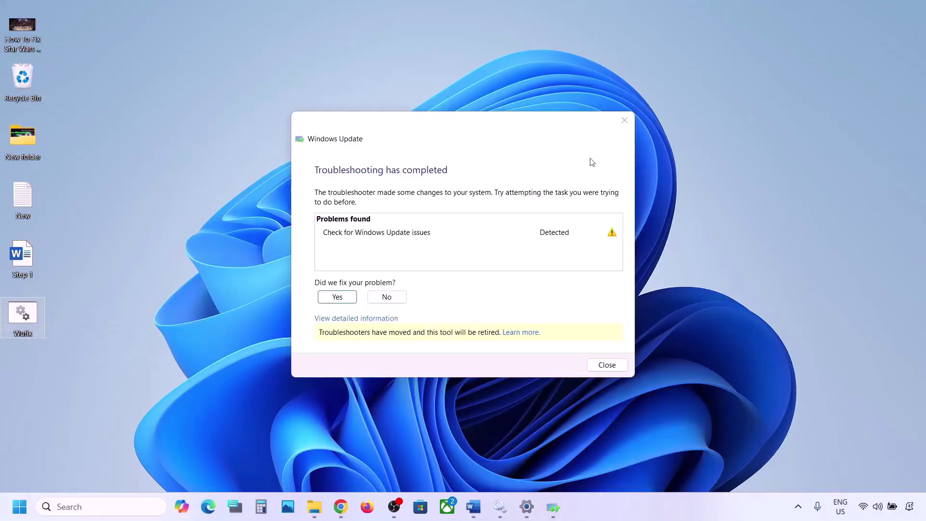
left_click(625, 120)
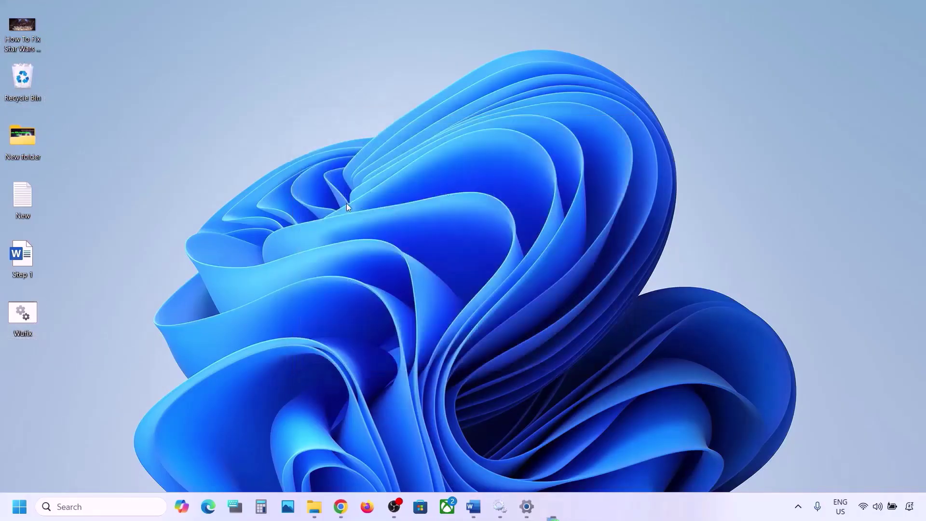
right_click(27, 315)
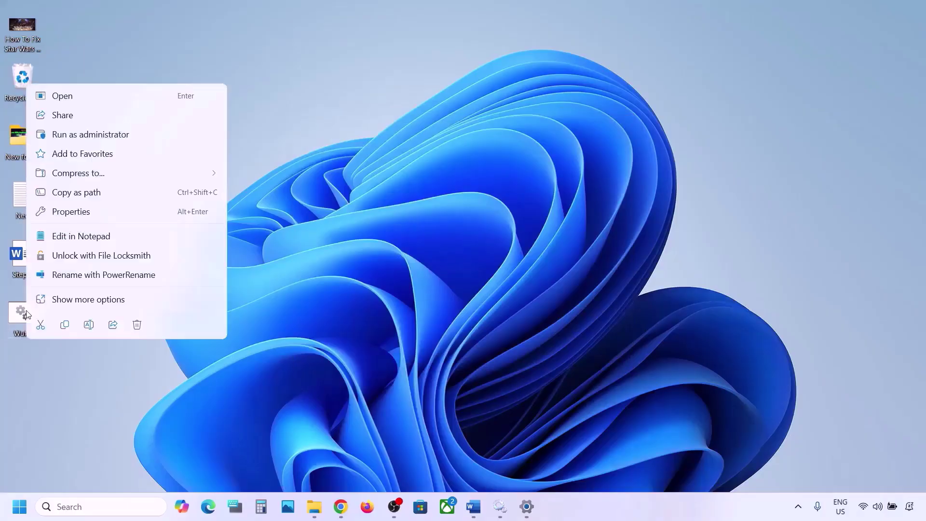
left_click(116, 136)
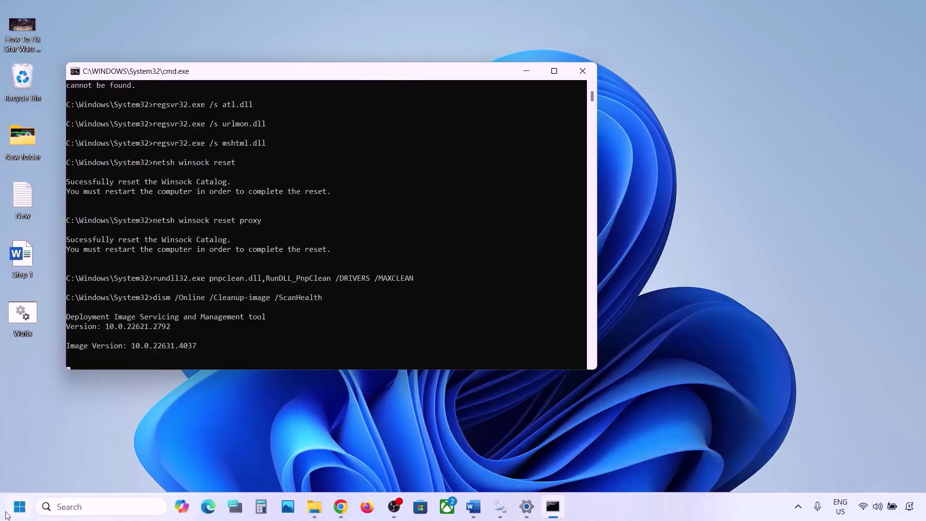
- View the PC's power options, including Restart, and close them without choosing one
left_click(20, 506)
left_click(351, 466)
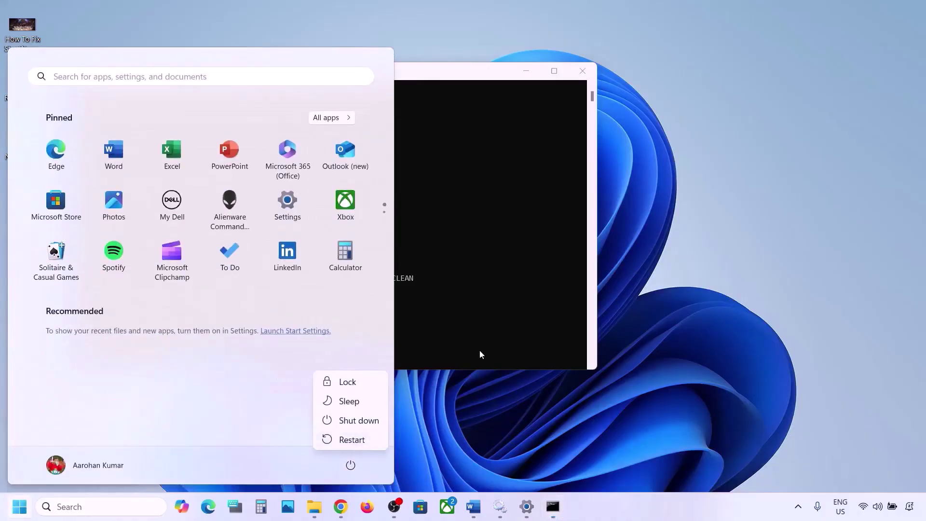
key("Escape")
left_click(491, 247)
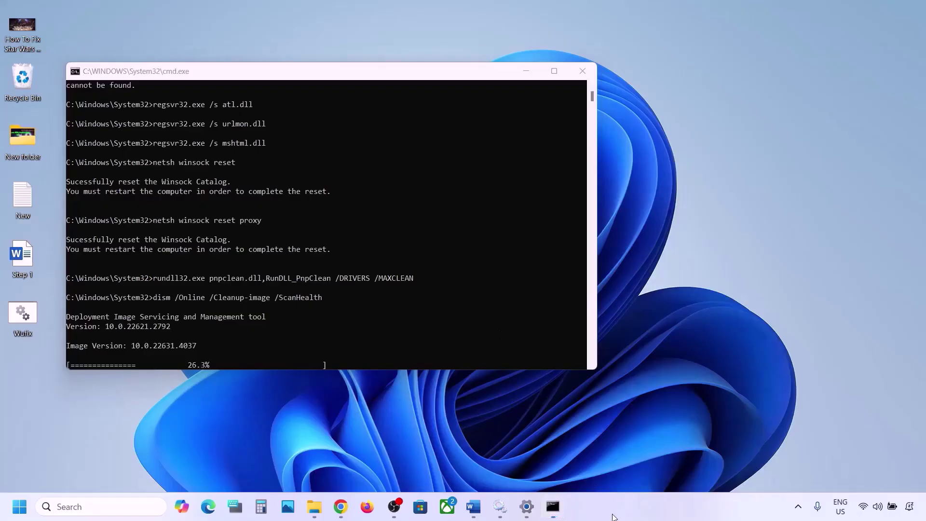
- Minimize the command window and go to the heading "Step 6) Use Media Creation Tool" in the Word document
left_click(553, 507)
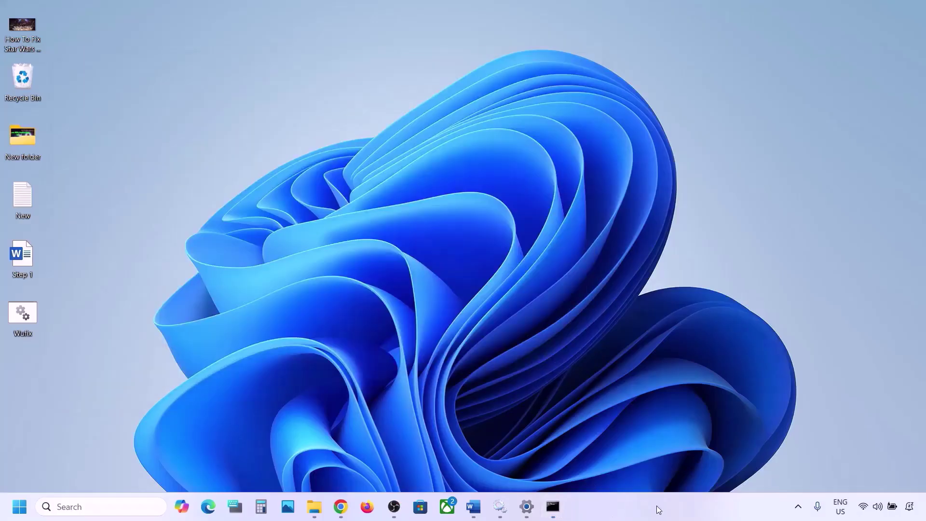
left_click(474, 506)
scroll(290, 366, "down", 2)
scroll(170, 217, "down", 1)
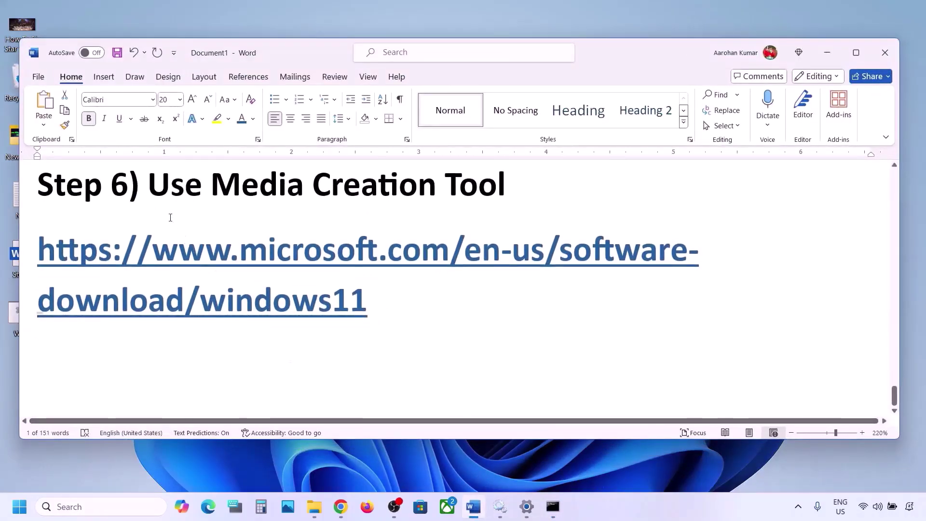
left_click_drag(151, 191, 512, 193)
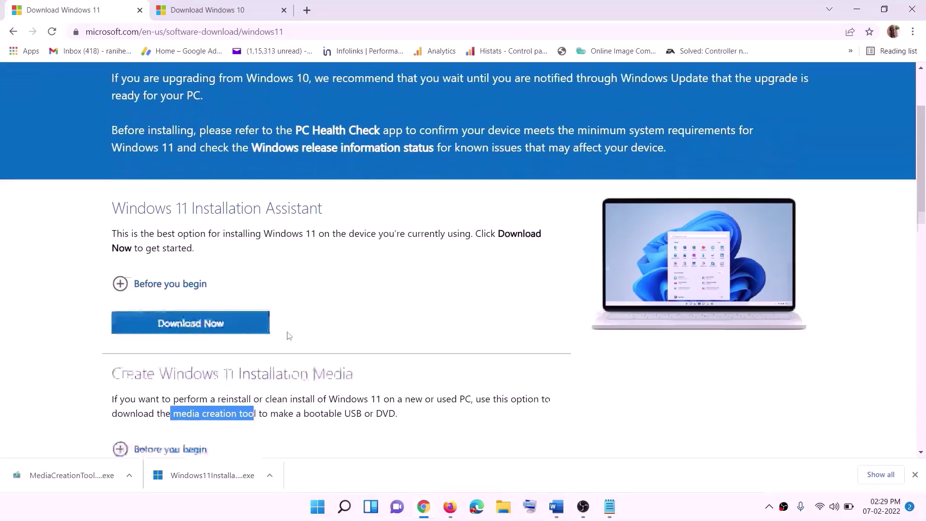
- Download the media creation tool from the Create Windows 11 Installation Media section of Microsoft's Windows 11 download page
scroll(289, 336, "down", 3)
left_click_drag(174, 286, 268, 287)
left_click(184, 367)
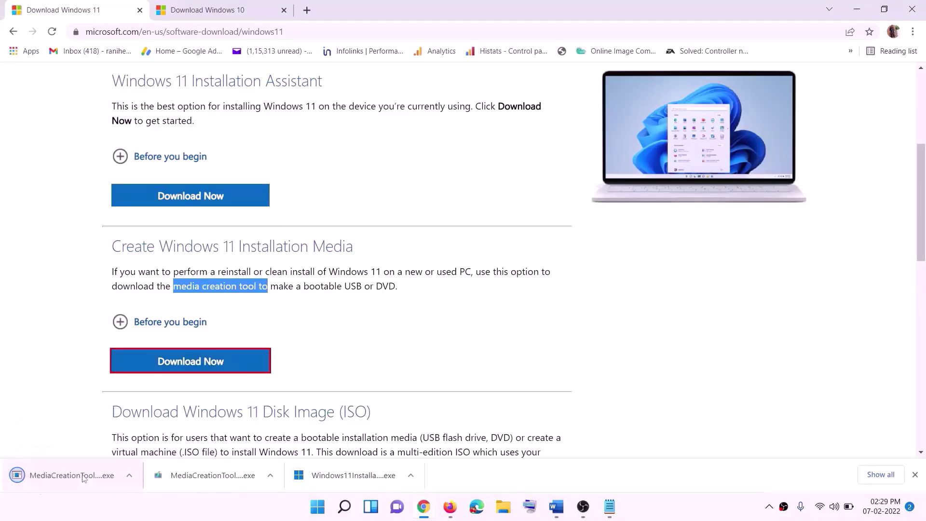
- Run the newly downloaded media creation tool, allow it to make changes to the device, and accept its license terms
left_click(65, 475)
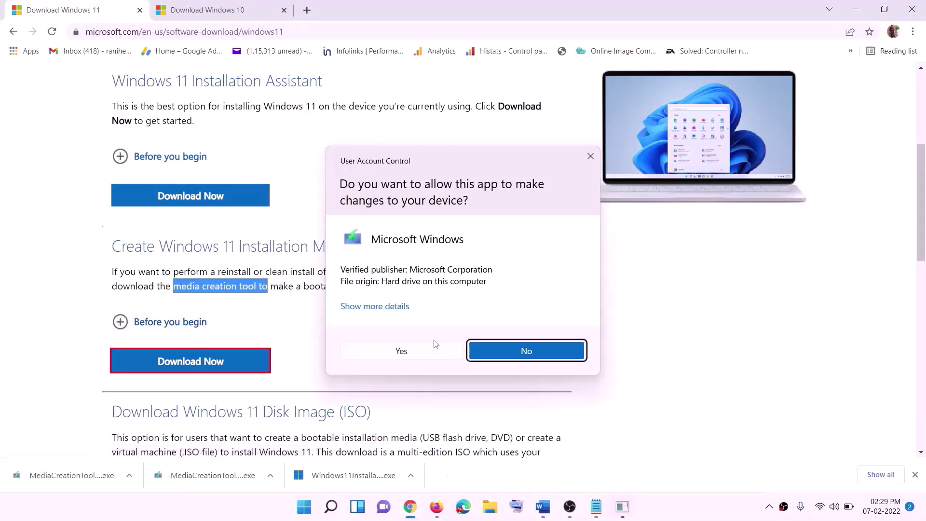
left_click(402, 351)
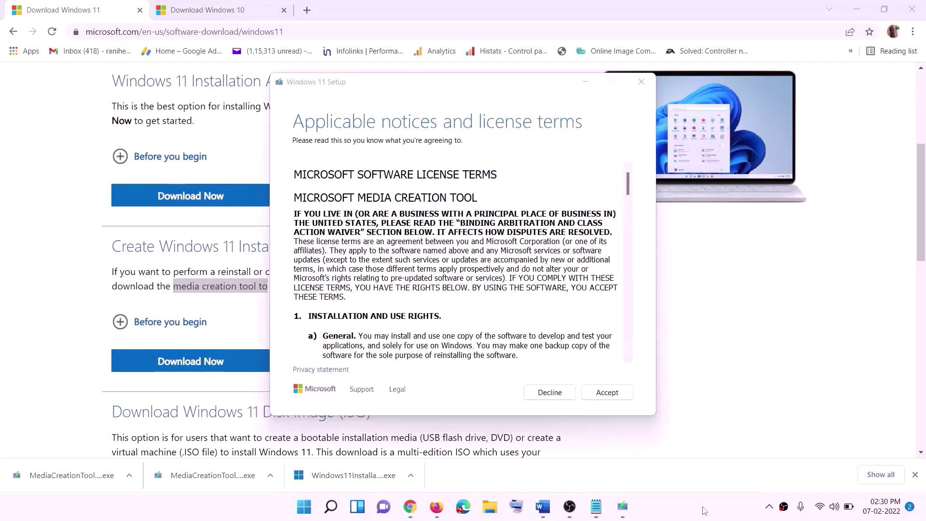
left_click(599, 391)
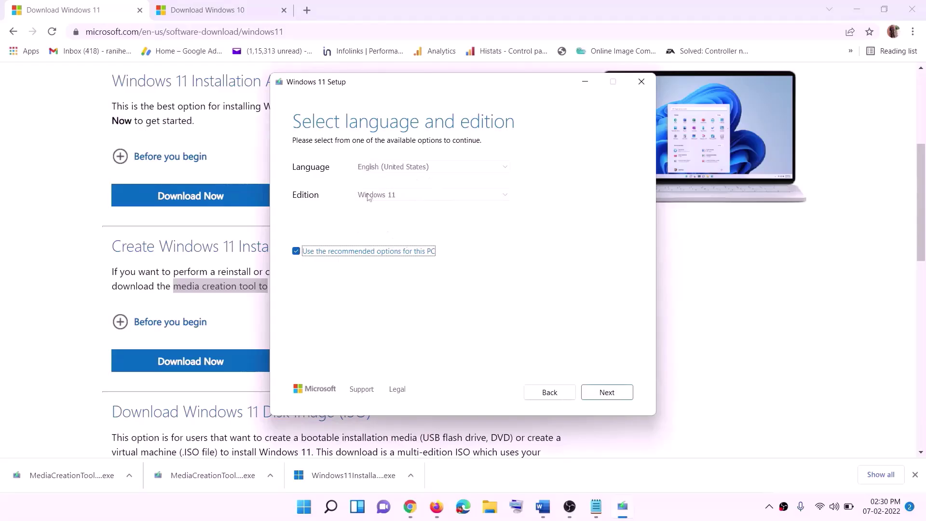
- Keep the recommended language and edition, and save the installation media as an ISO file named Windows on the Desktop
left_click(602, 392)
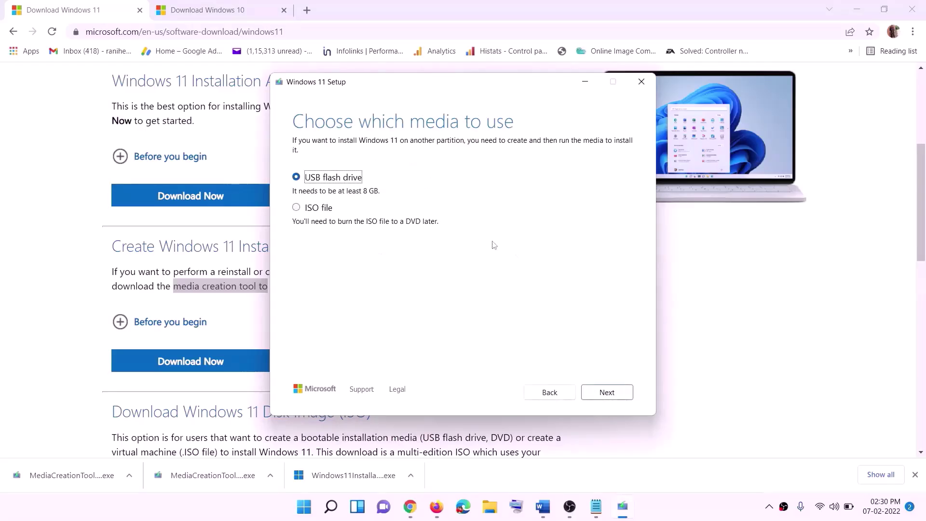
left_click(308, 209)
left_click(607, 392)
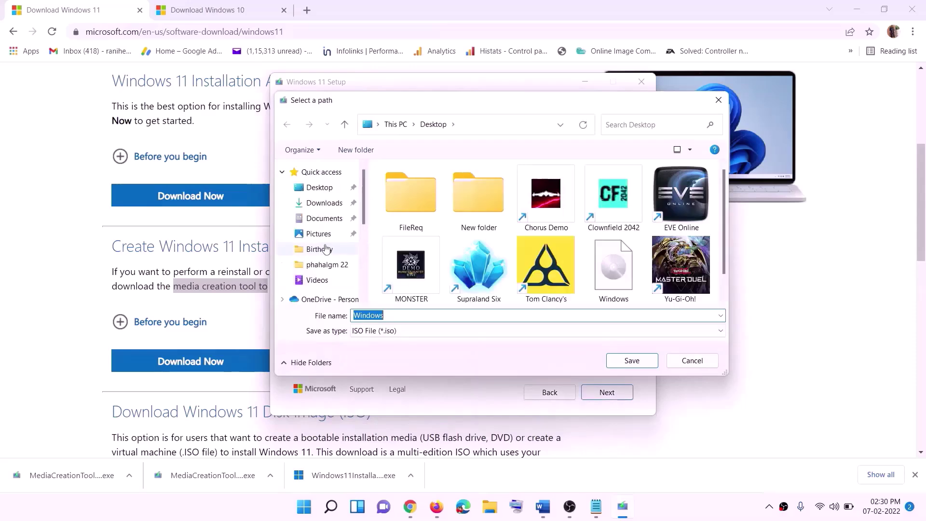
left_click(318, 191)
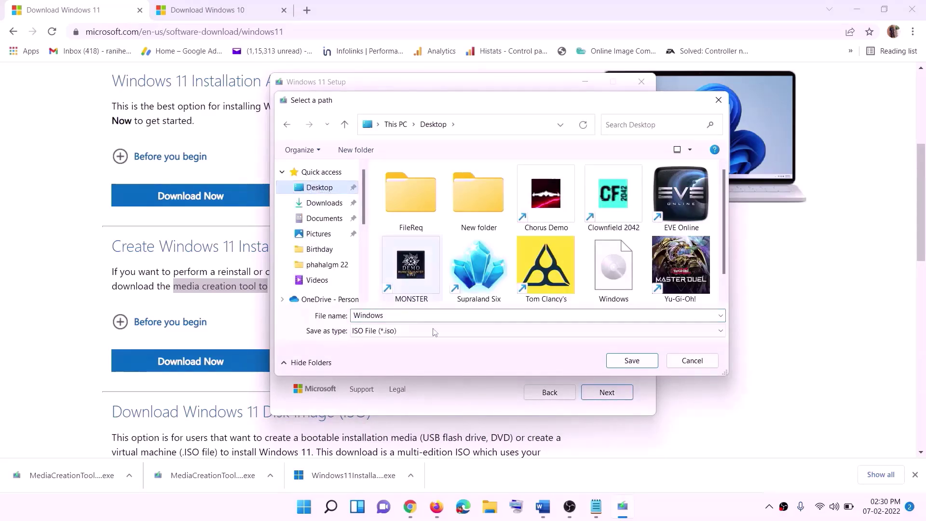
left_click(633, 362)
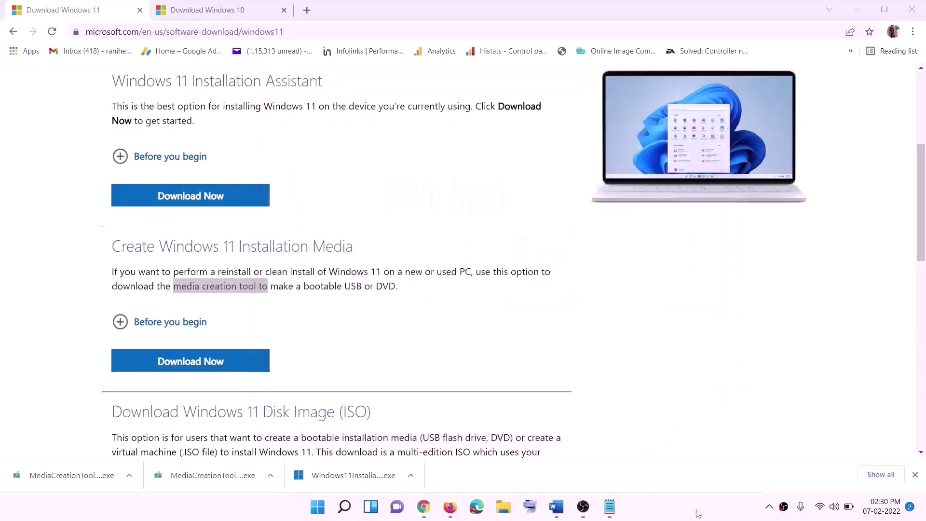